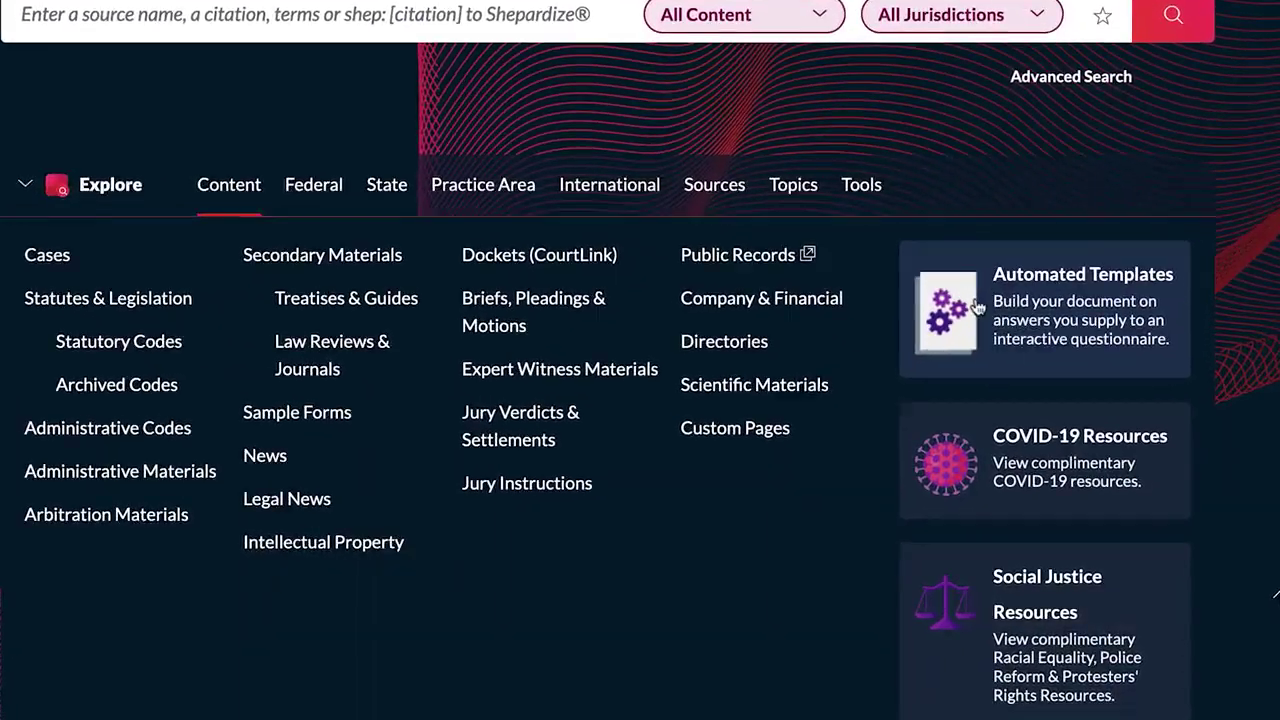
Step: Open the Automated Templates library from the Explore Content panel
{"action": "left_click", "coordinate": [1015, 322]}
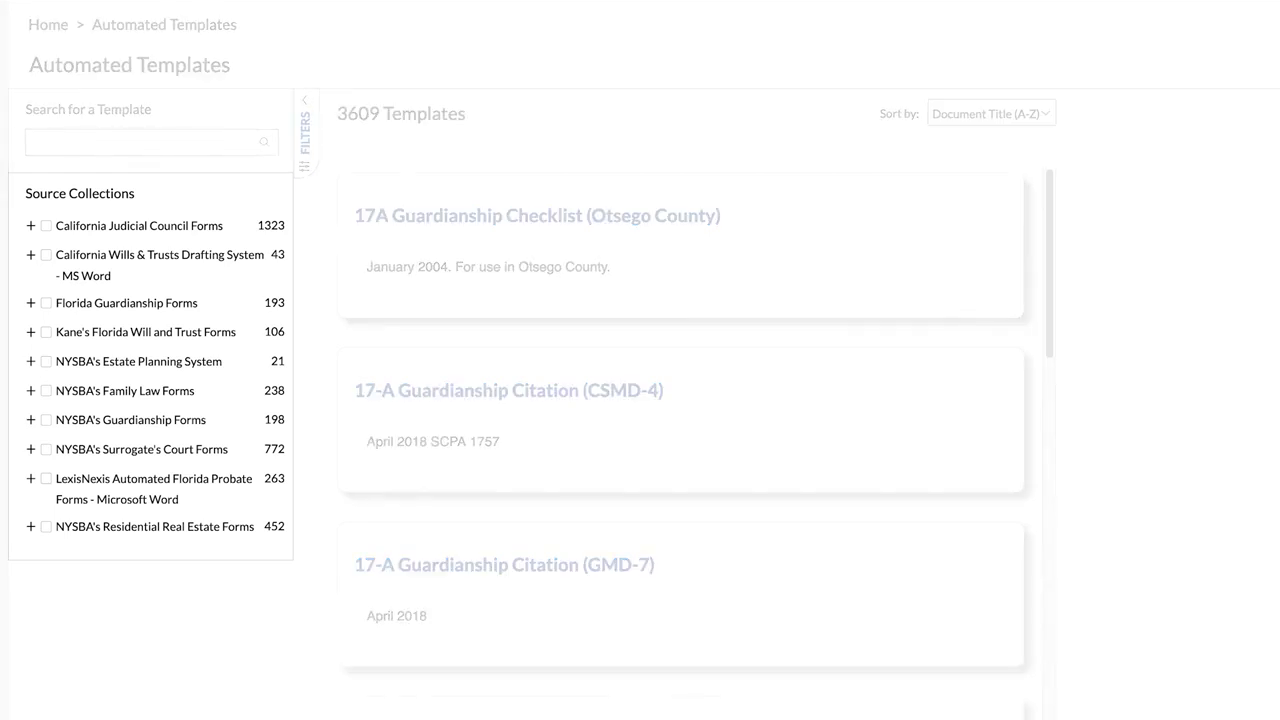
{"action": "left_click", "coordinate": [31, 451]}
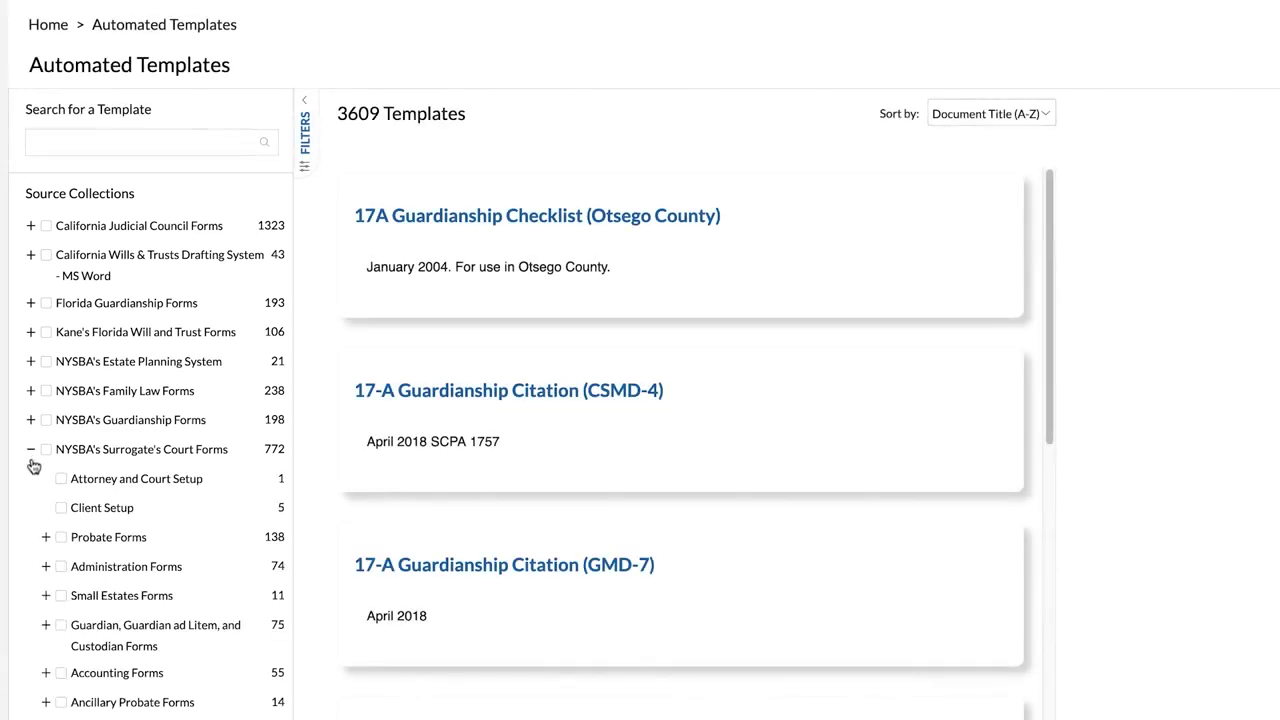
{"action": "scroll", "coordinate": [30, 507], "scroll_direction": "down", "scroll_amount": 2}
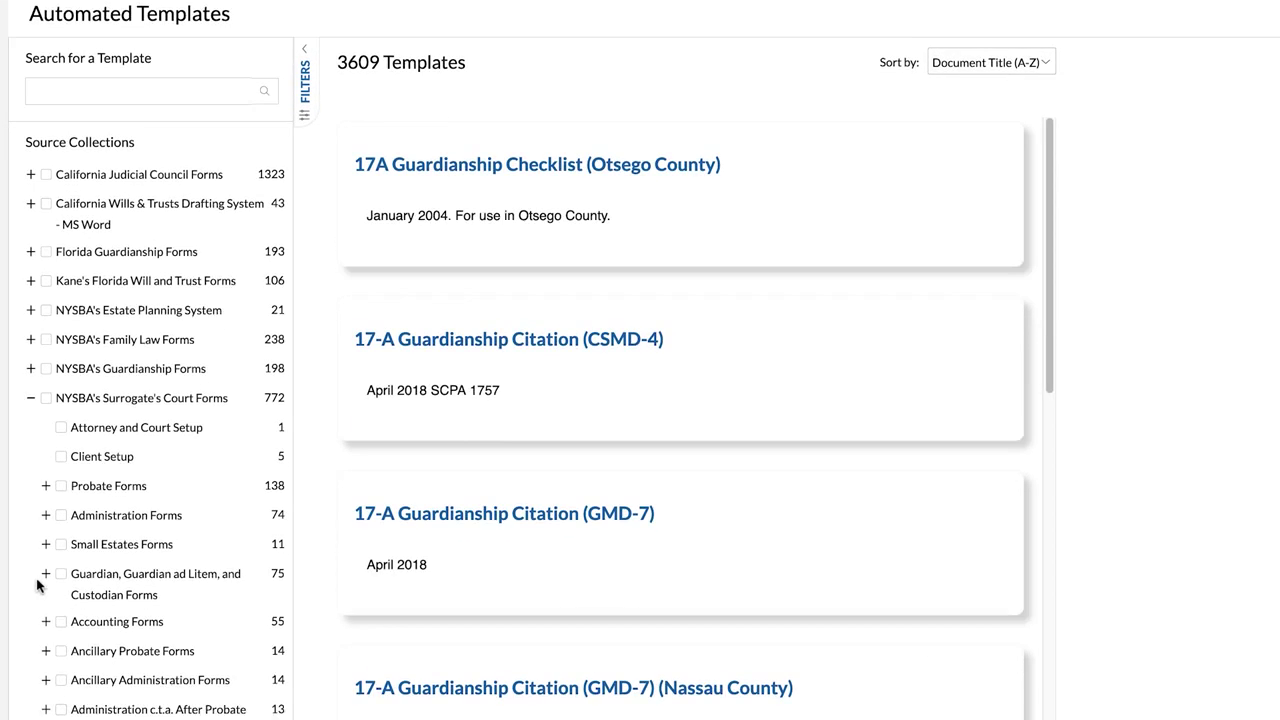
{"action": "left_click", "coordinate": [45, 551]}
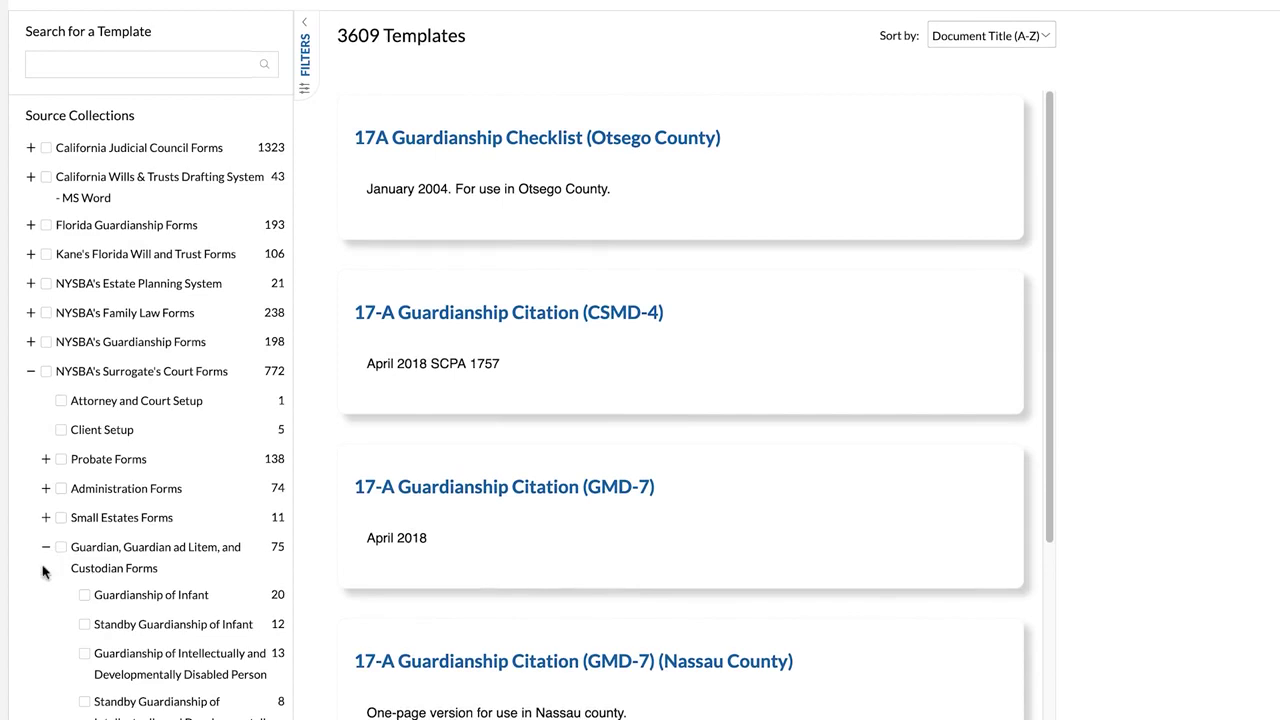
{"action": "left_click", "coordinate": [84, 597]}
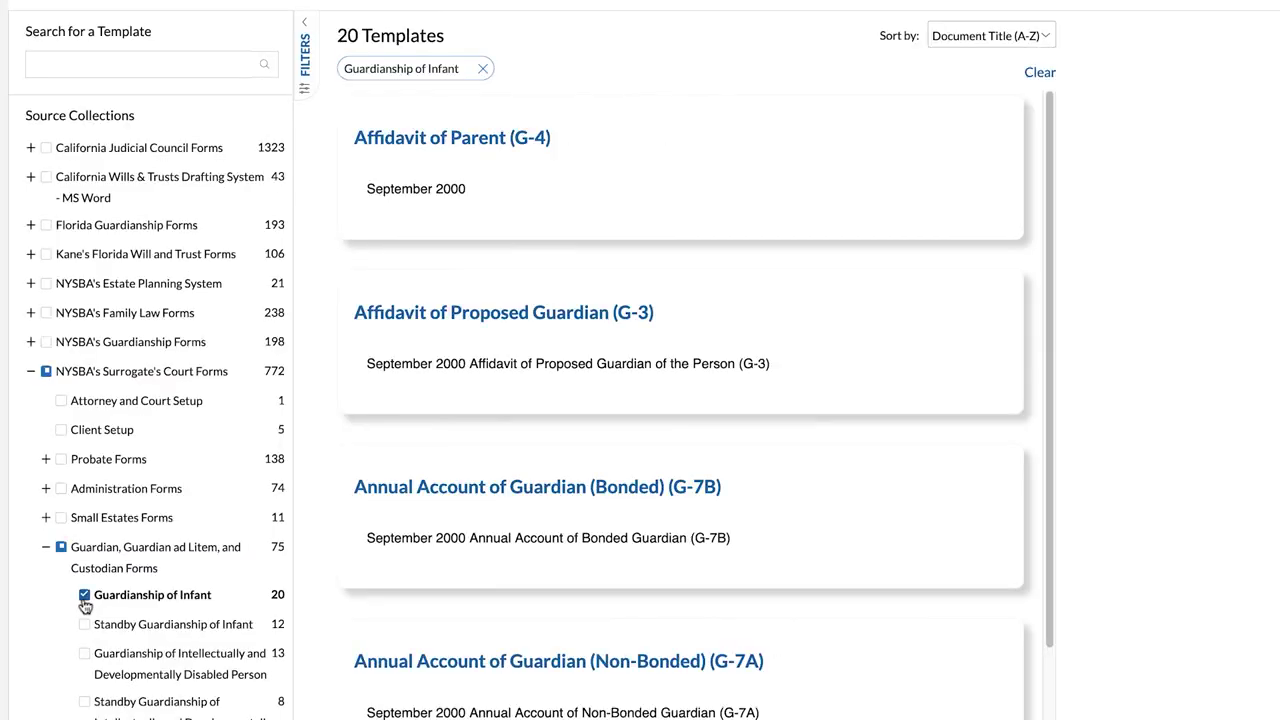
{"action": "left_click", "coordinate": [85, 626]}
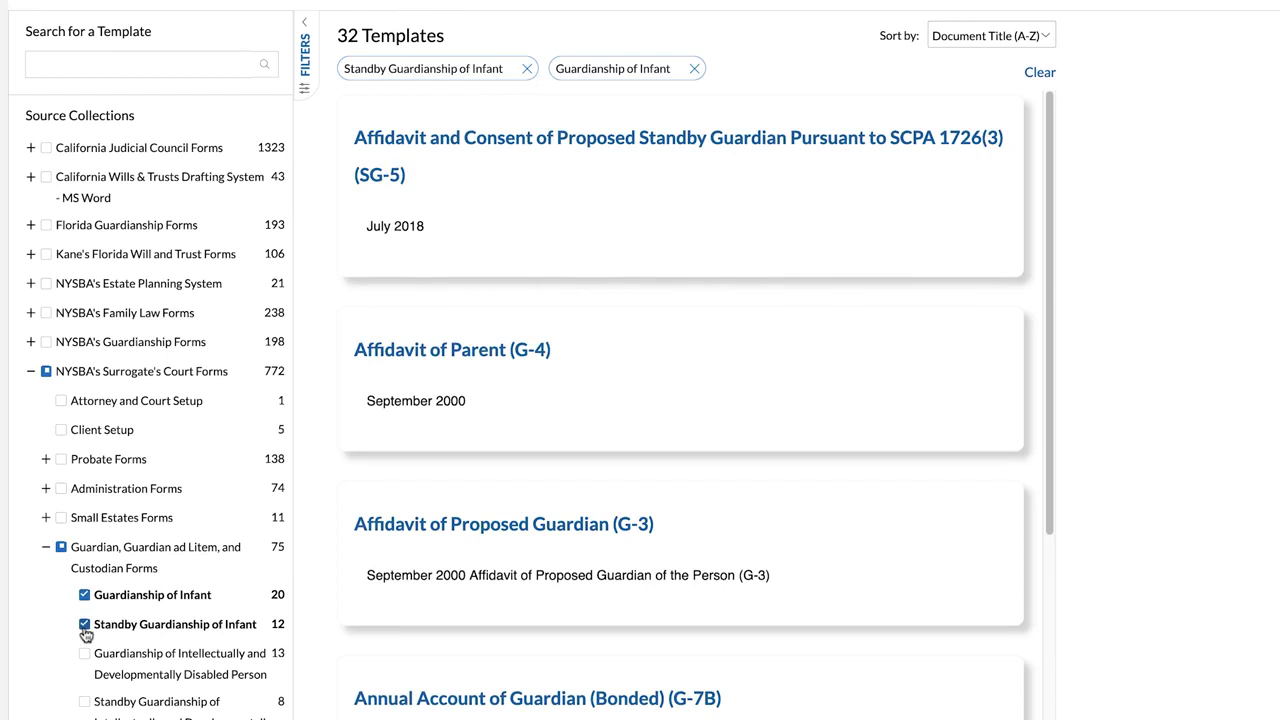
{"action": "scroll", "coordinate": [87, 633], "scroll_direction": "up", "scroll_amount": 2}
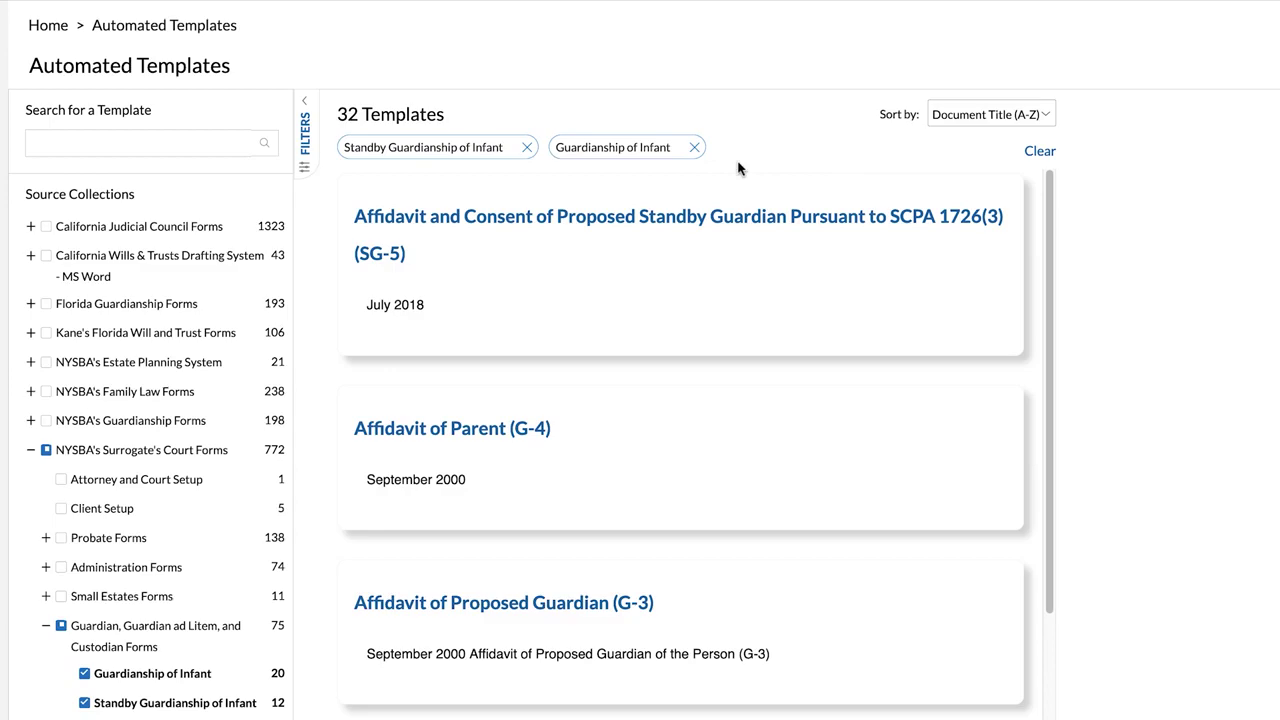
{"action": "left_click", "coordinate": [694, 147]}
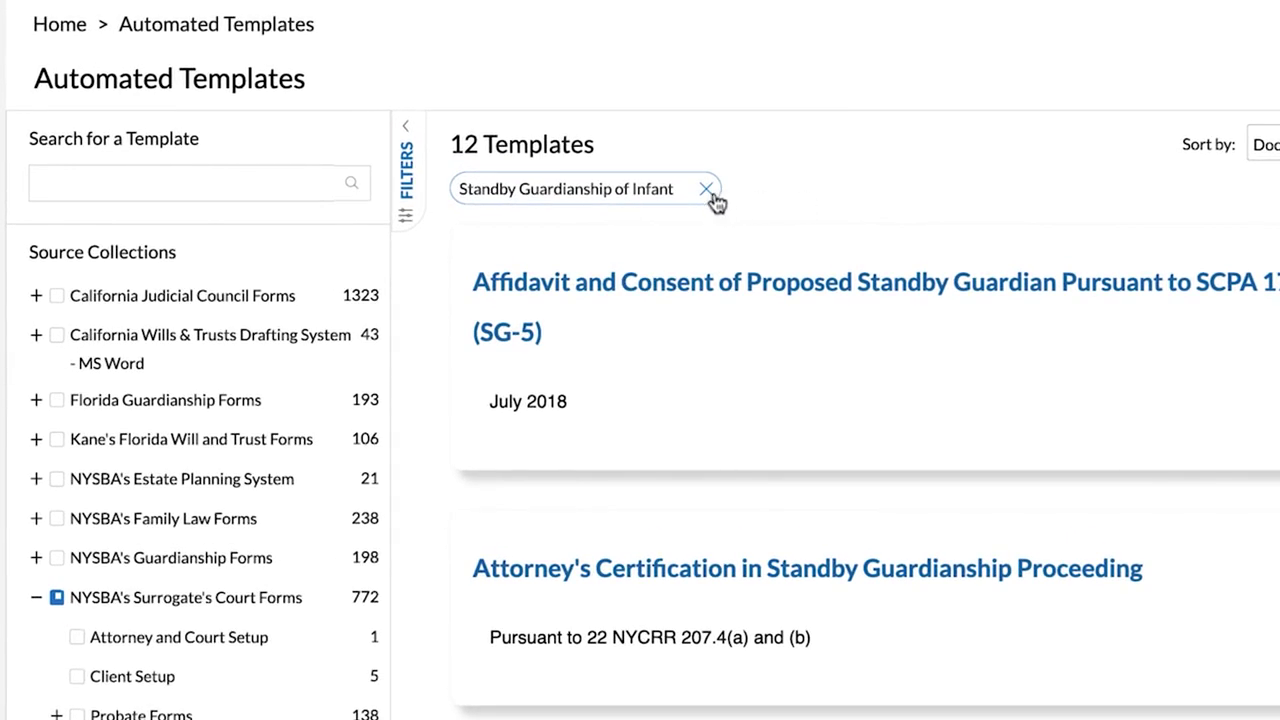
{"action": "left_click", "coordinate": [706, 190]}
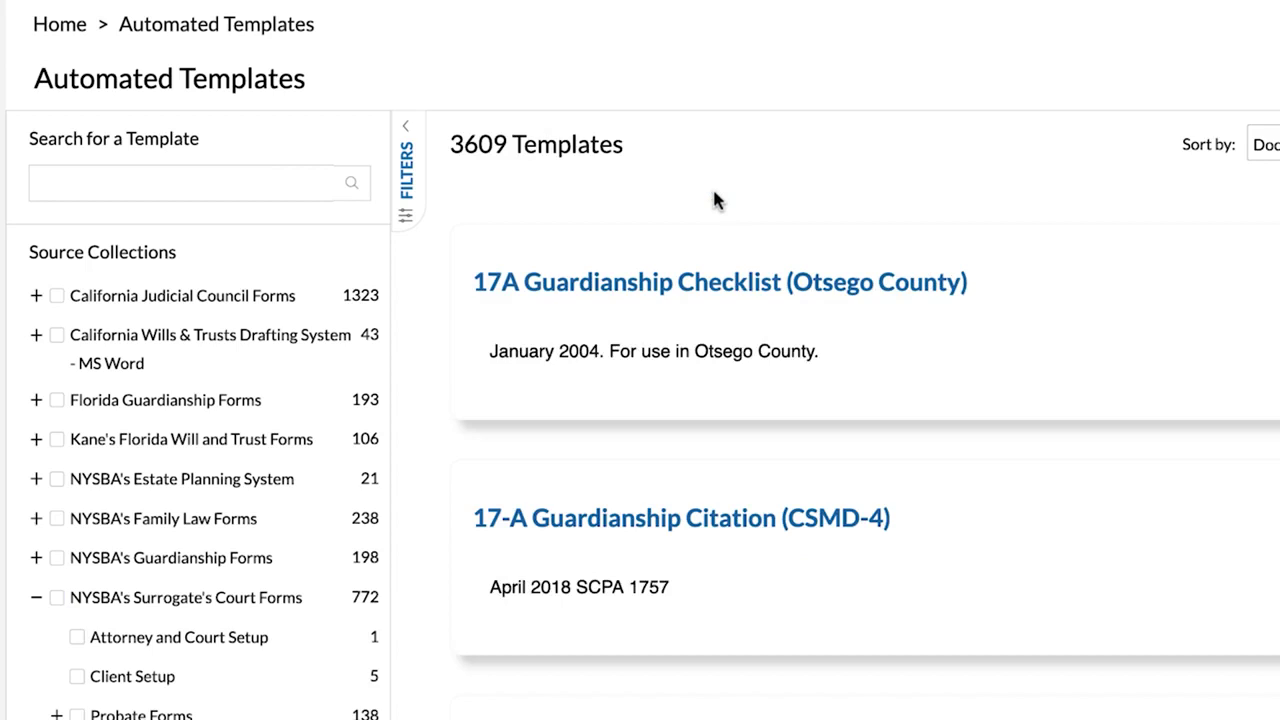
Step: Search 'Power of Attorney', filter to Estate Planning Forms, and start a work item from that template
{"action": "left_click", "coordinate": [331, 186]}
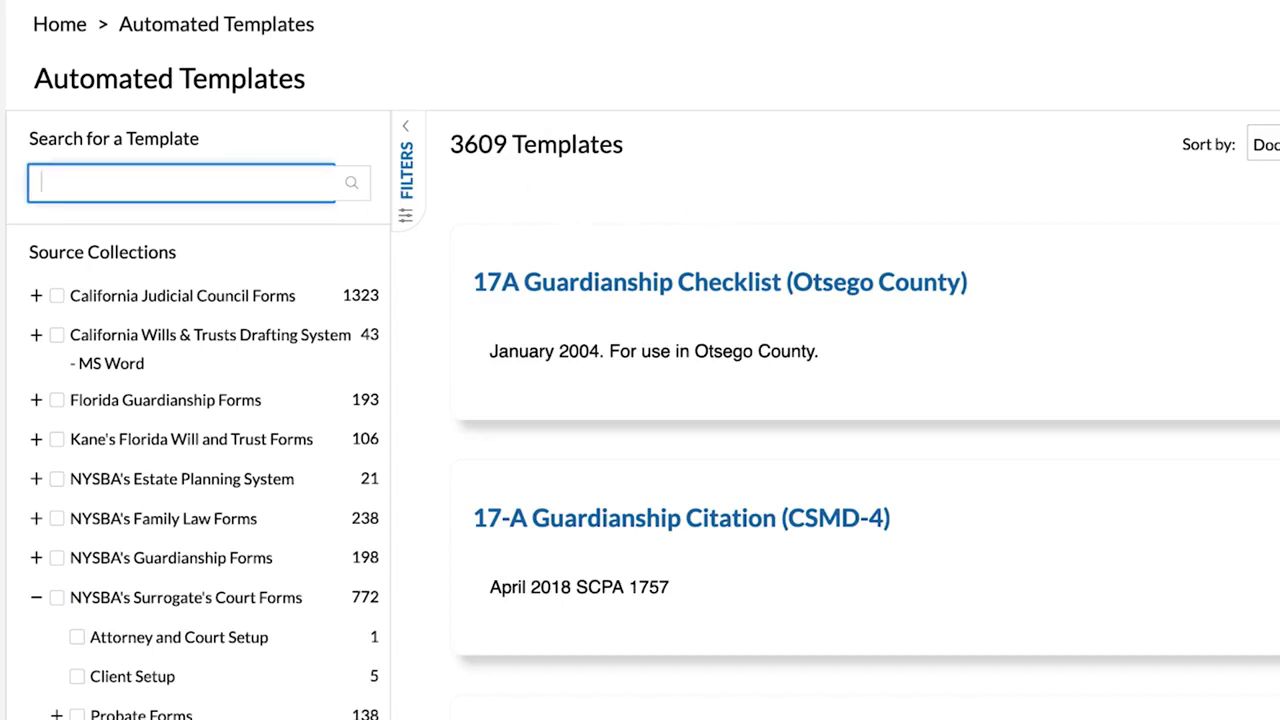
{"action": "type", "text": "Power of Attorney"}
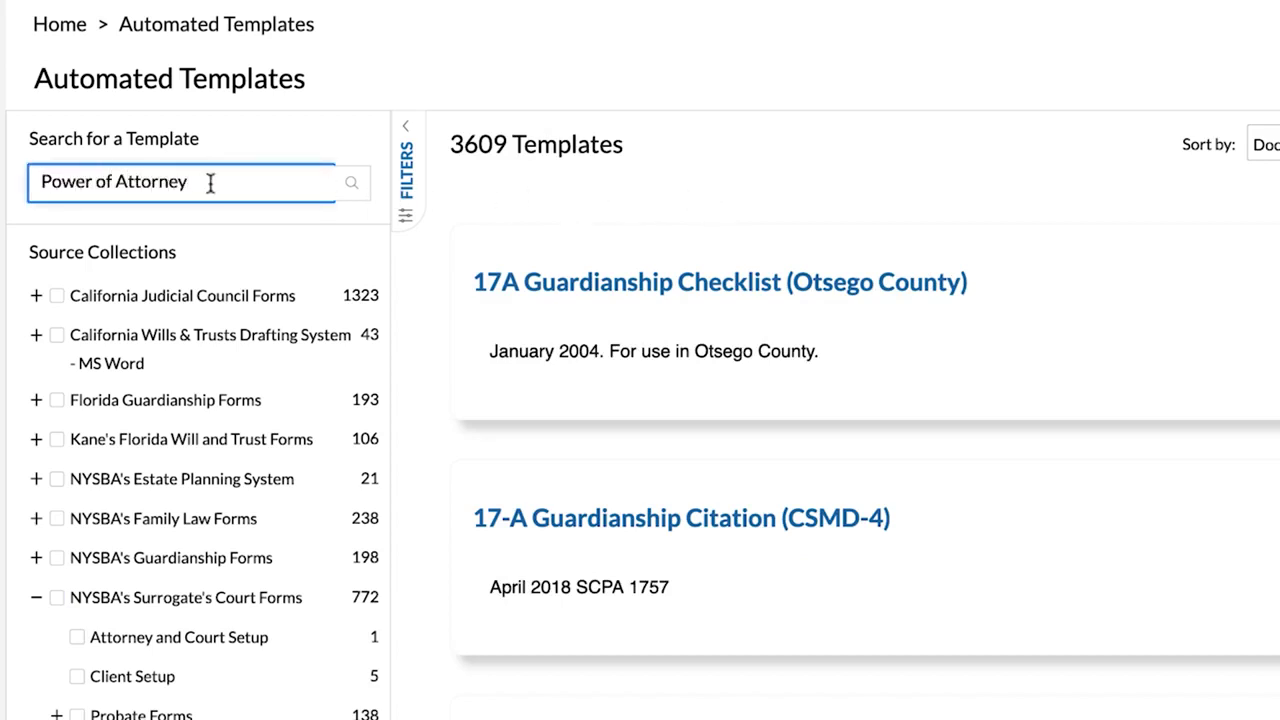
{"action": "left_click", "coordinate": [351, 185]}
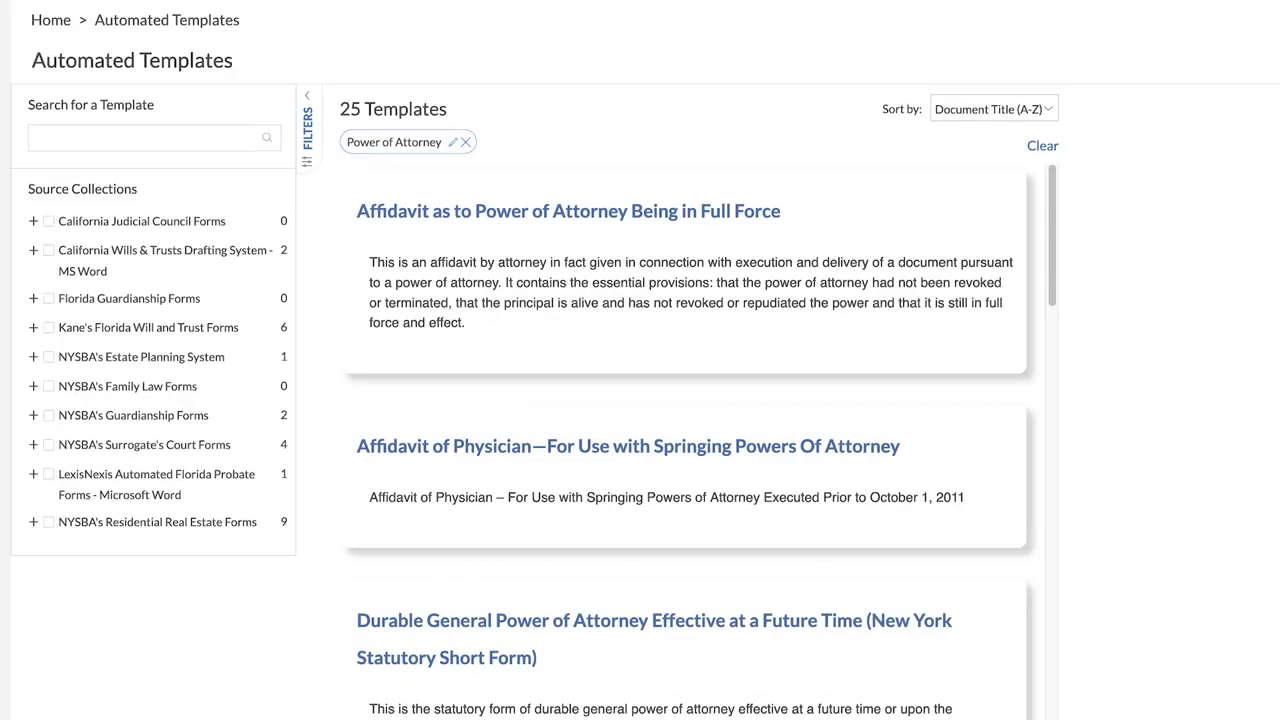
{"action": "left_click", "coordinate": [34, 358]}
{"action": "left_click", "coordinate": [63, 387]}
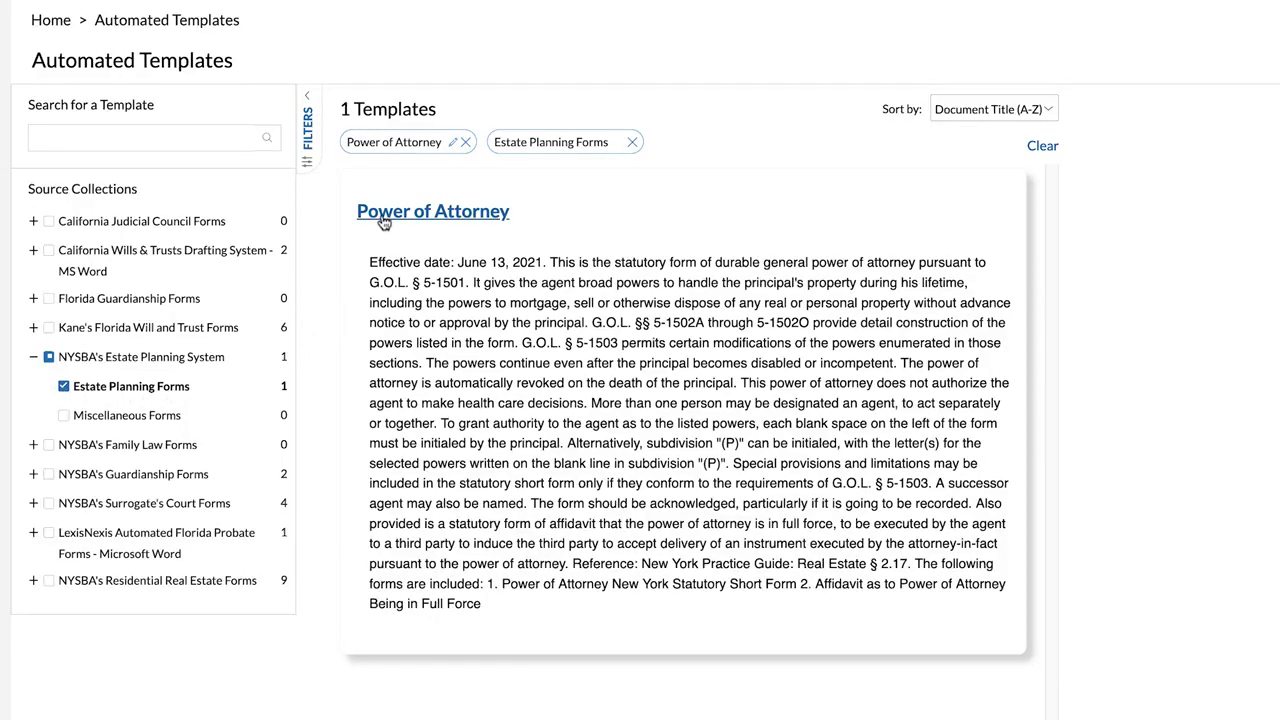
{"action": "left_click", "coordinate": [383, 215]}
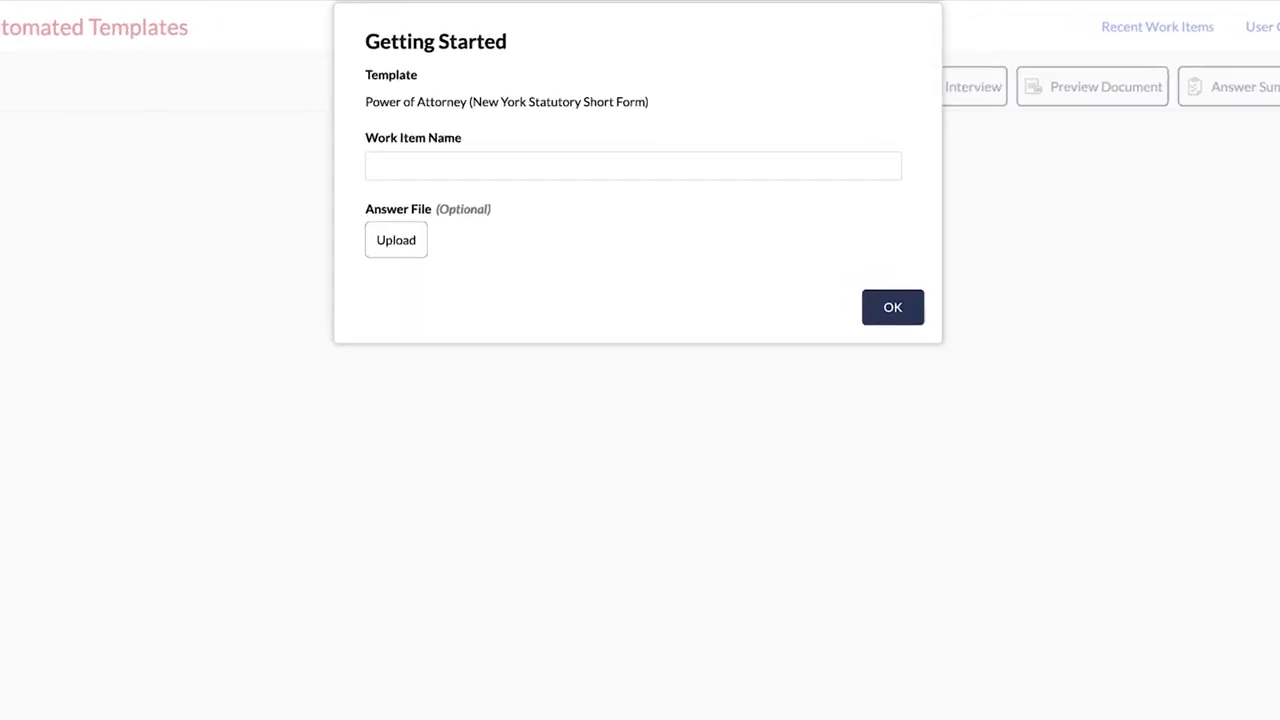
Step: Name the work item 'A. Template' and attach the saved Power of Attorney .lnanx answer file
{"action": "left_click", "coordinate": [450, 153]}
{"action": "type", "text": "A. Template"}
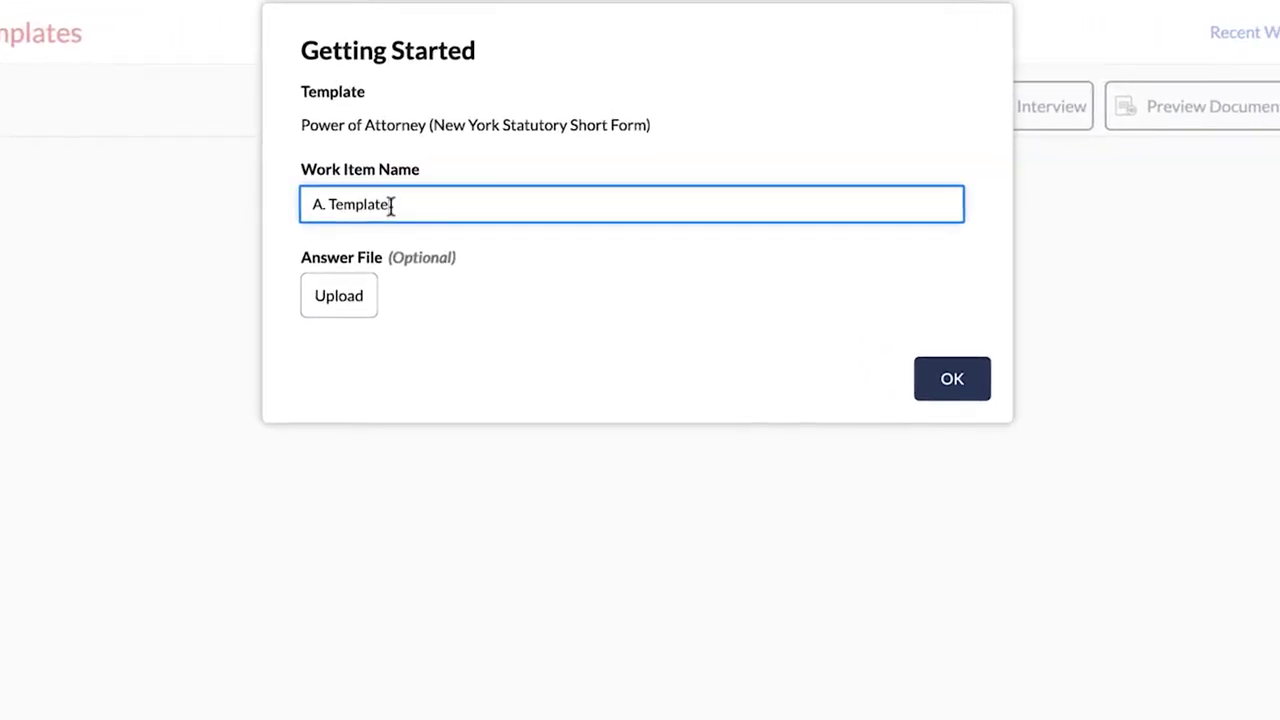
{"action": "left_click", "coordinate": [356, 318]}
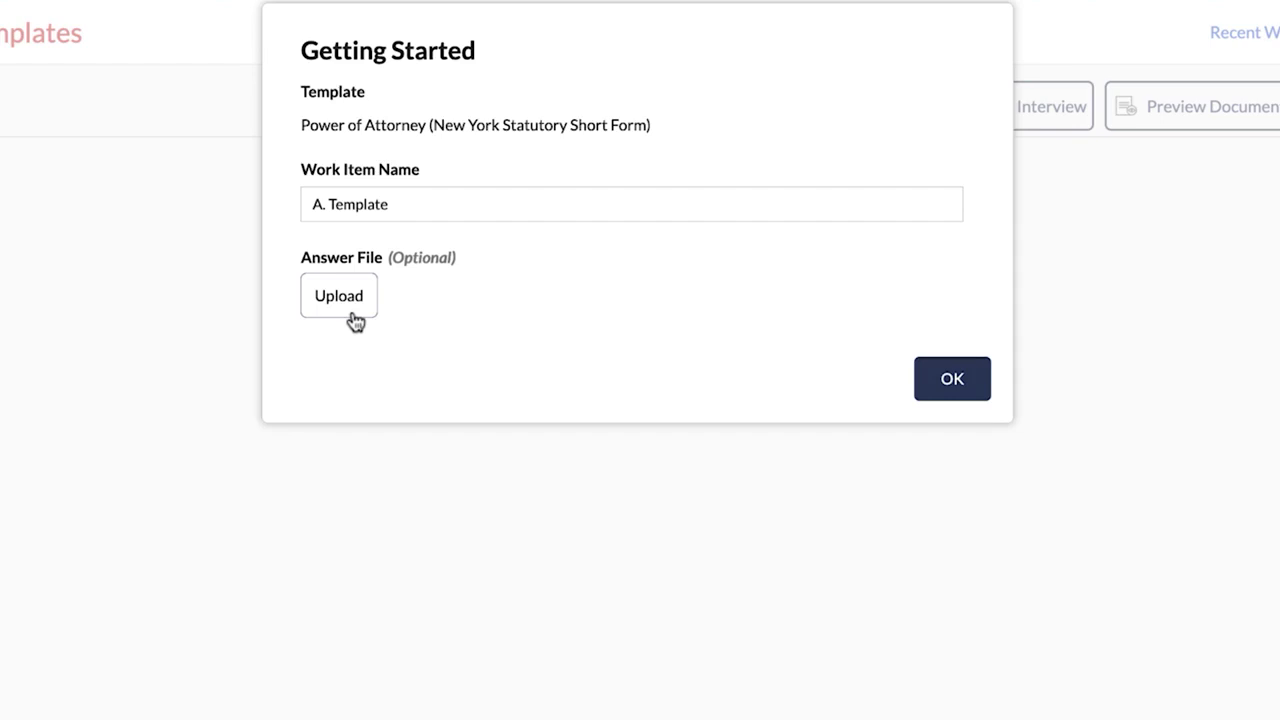
{"action": "left_click", "coordinate": [345, 312]}
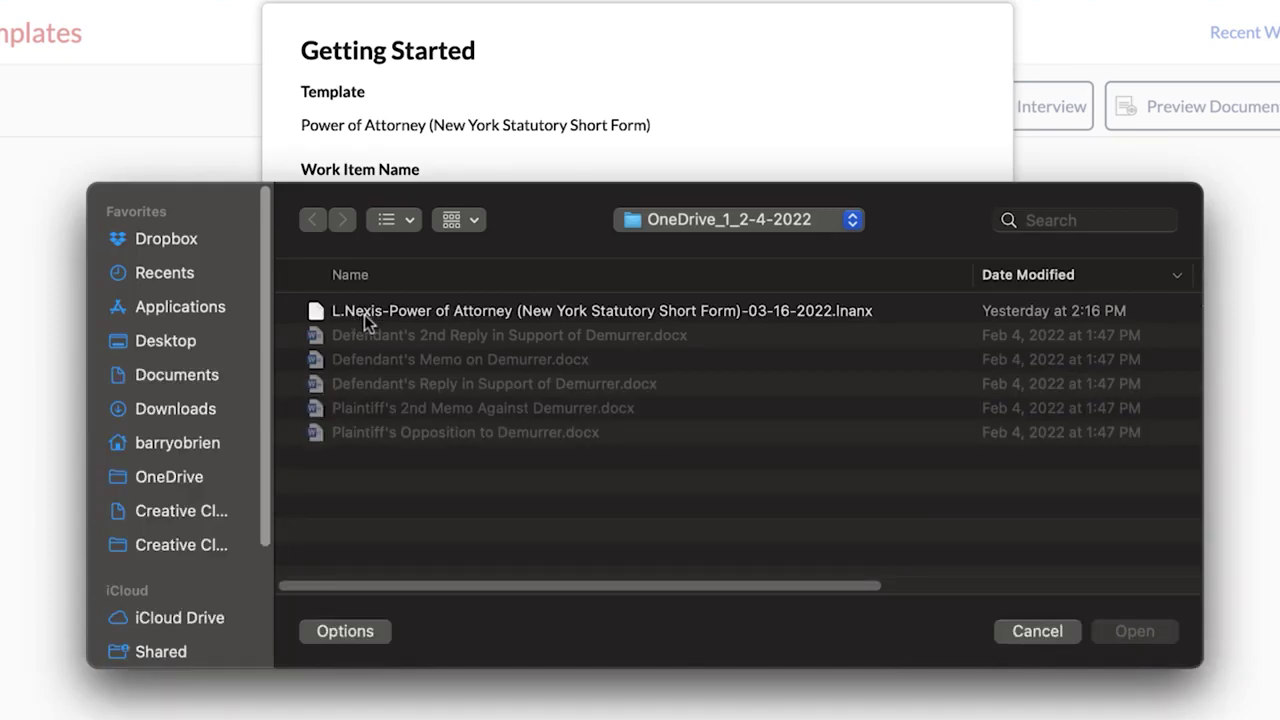
{"action": "left_click", "coordinate": [364, 314]}
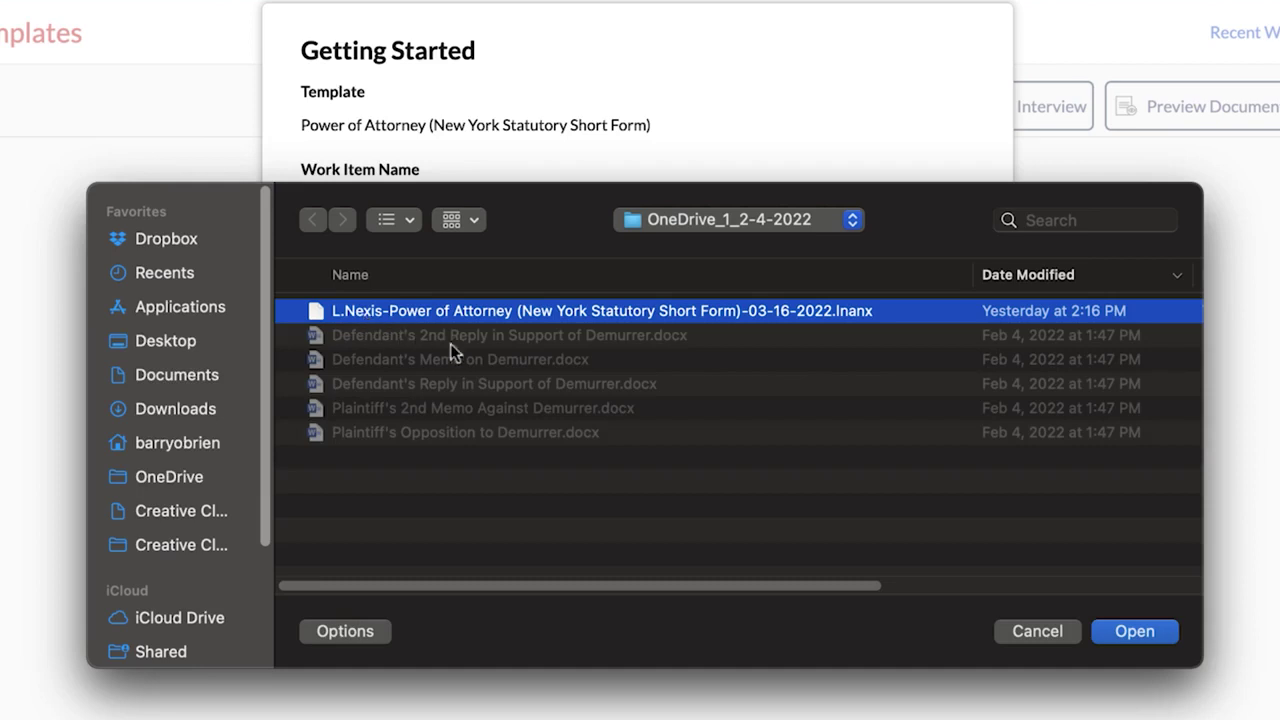
{"action": "left_click", "coordinate": [1134, 631]}
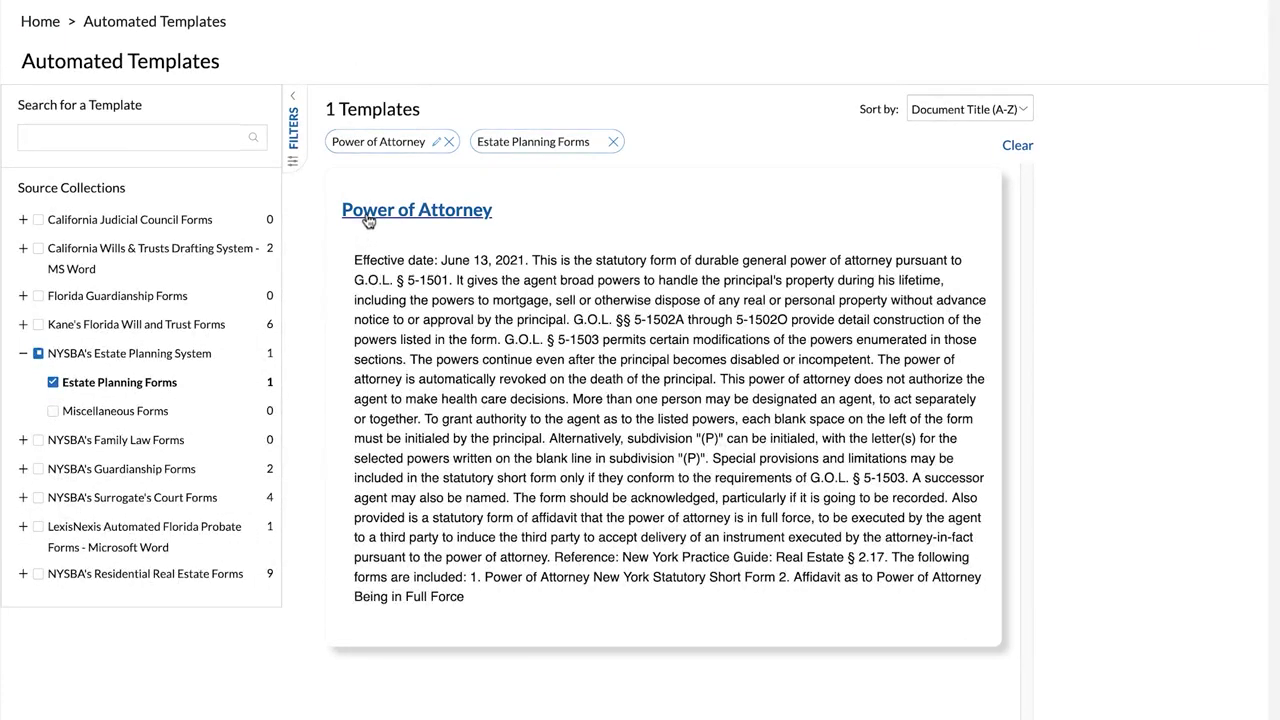
Step: Open the L.Nexis work item's interview from Recent Work Items
{"action": "left_click", "coordinate": [368, 215]}
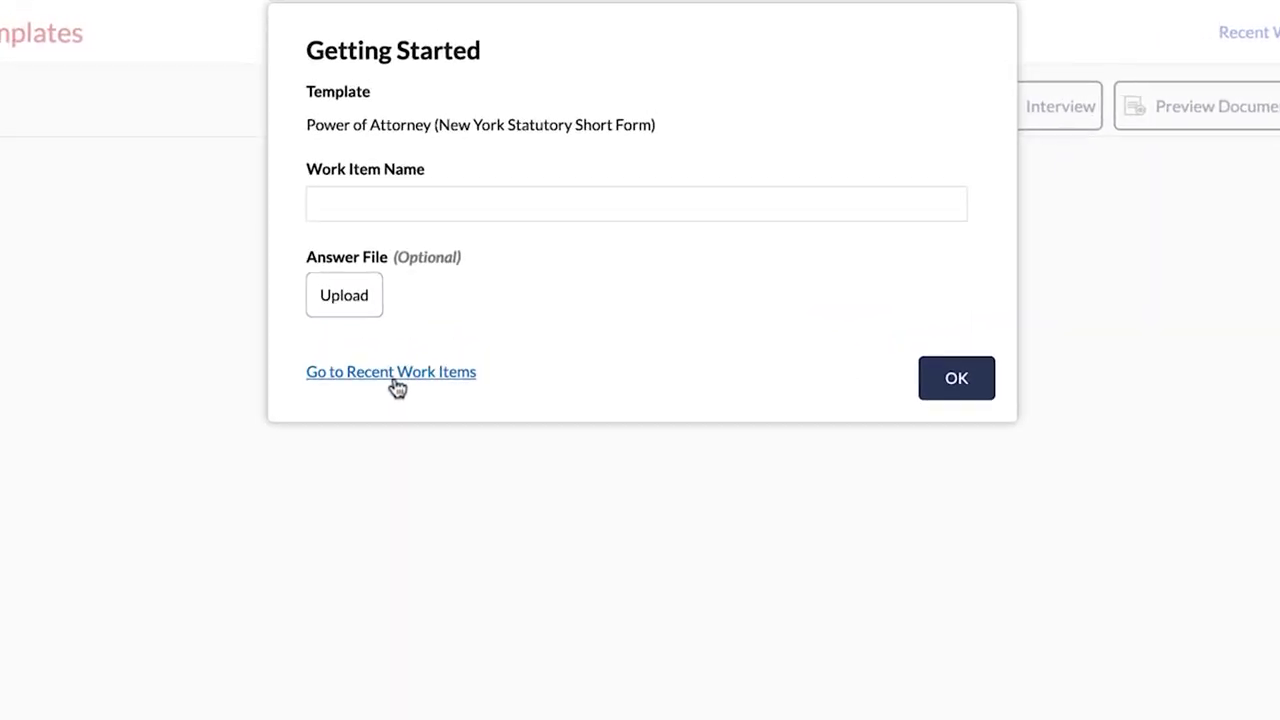
{"action": "left_click", "coordinate": [395, 380]}
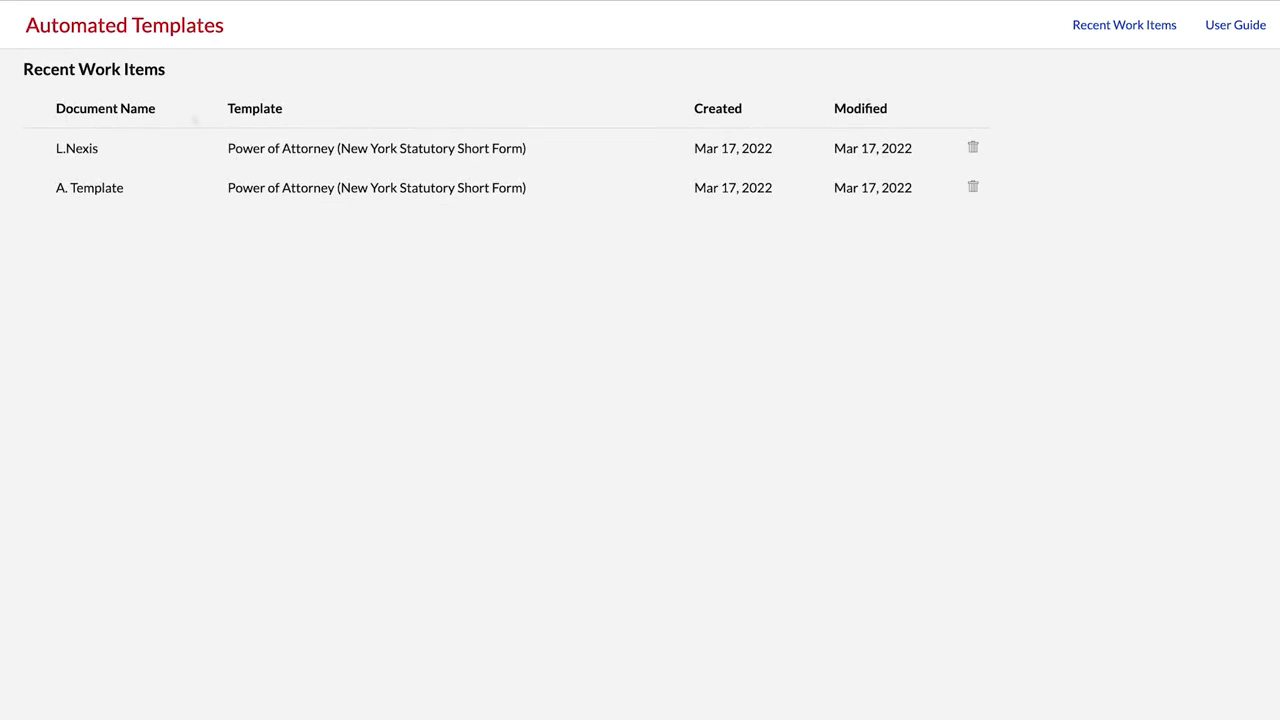
{"action": "left_click", "coordinate": [117, 153]}
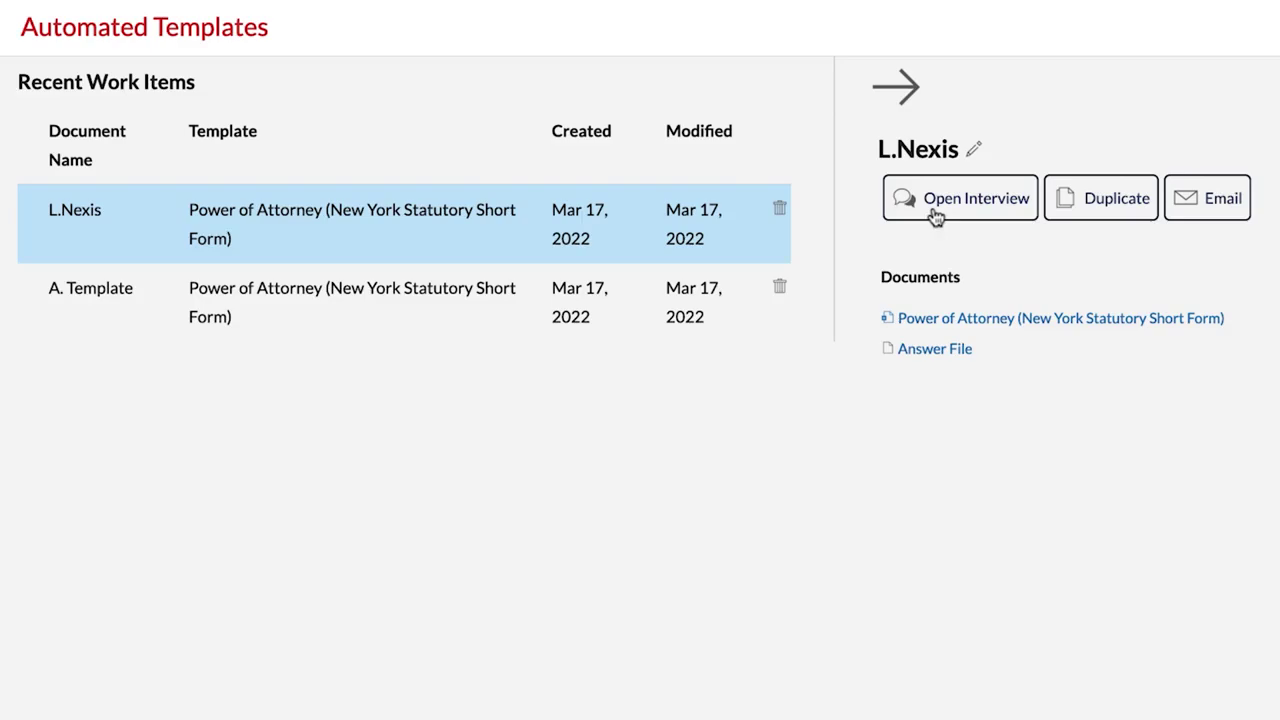
{"action": "left_click", "coordinate": [936, 217]}
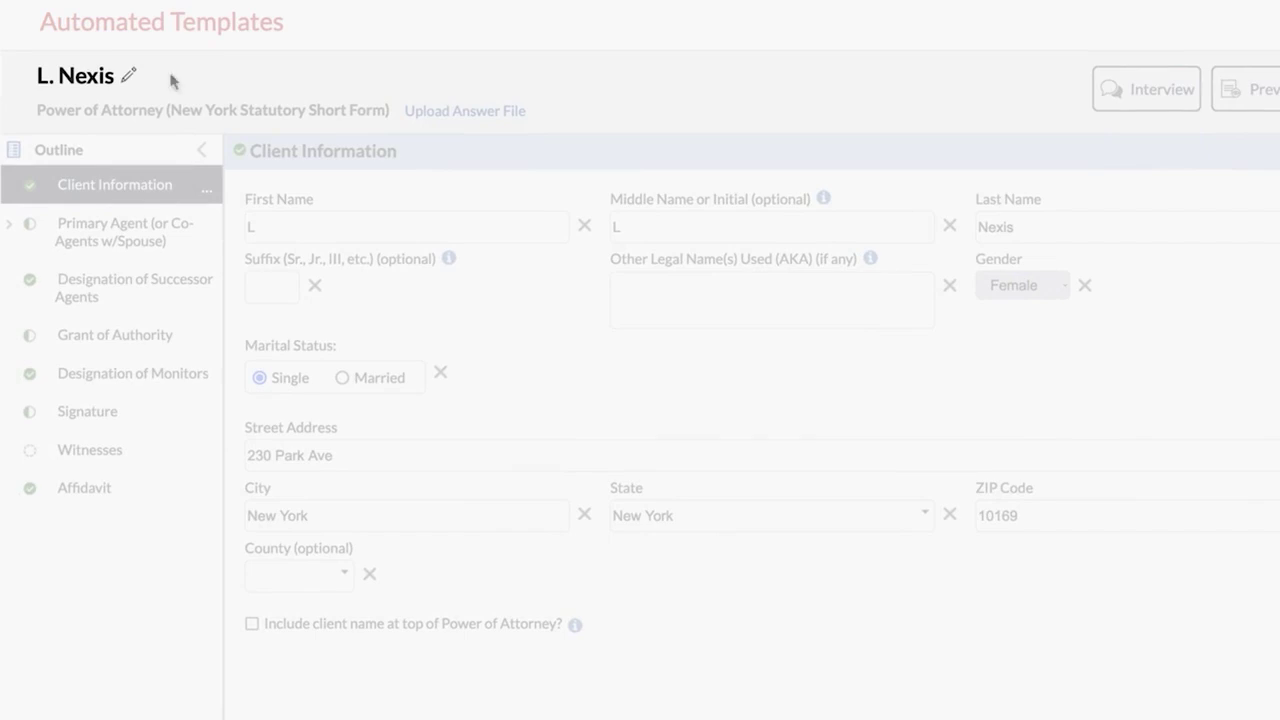
Step: Rename the work item from 'L. Nexis' to 'LexisNexis'
{"action": "left_click", "coordinate": [130, 80]}
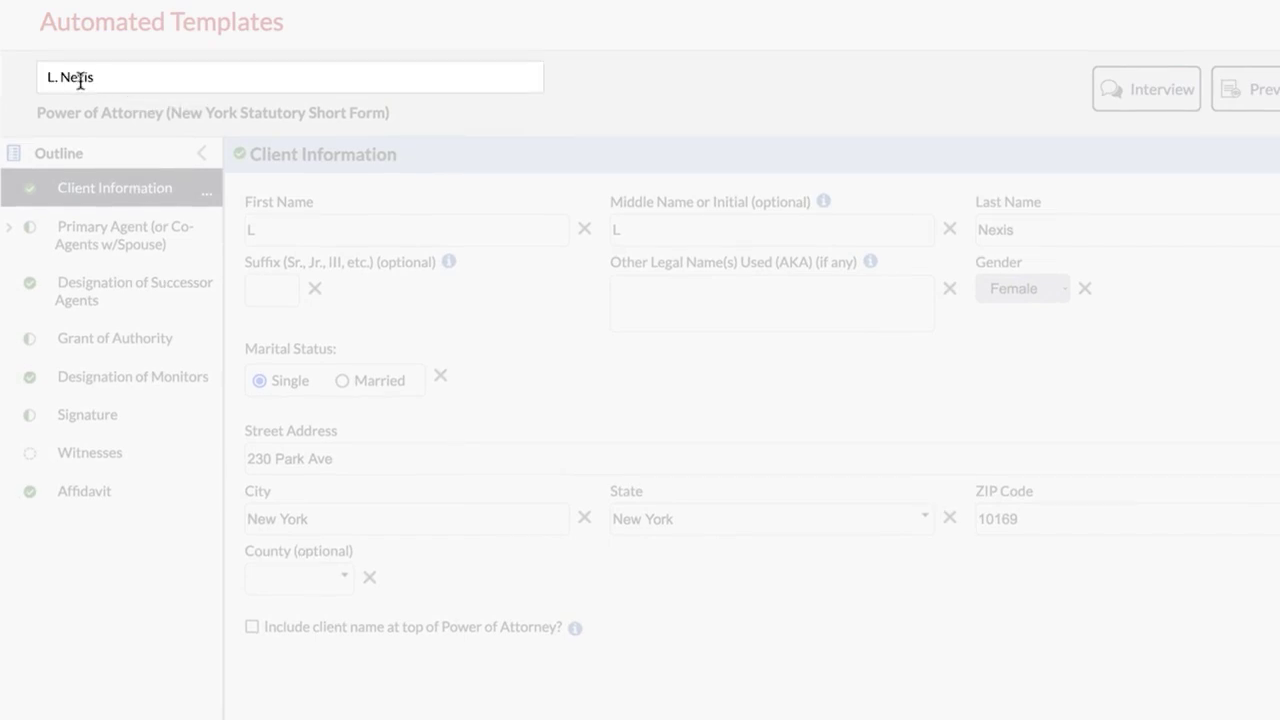
{"action": "triple_click", "coordinate": [47, 79]}
{"action": "key", "text": "BackSpace"}
{"action": "type", "text": "LexisNexis"}
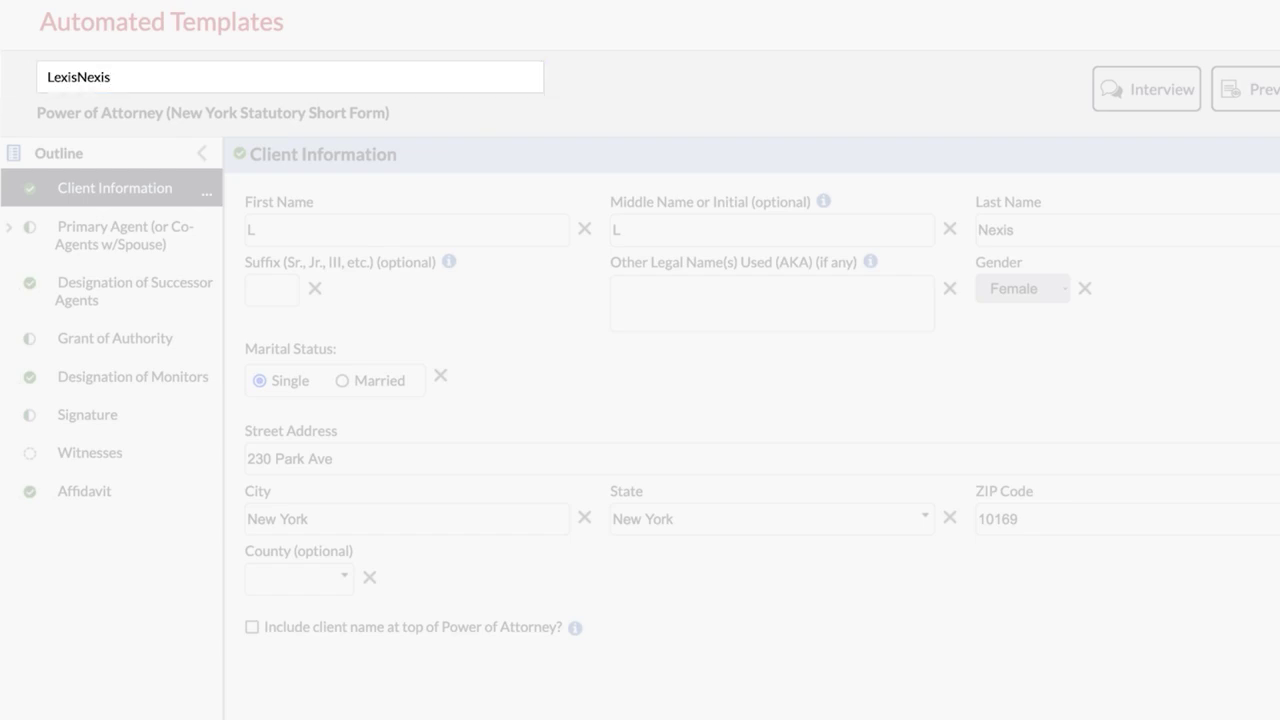
{"action": "key", "text": "Return"}
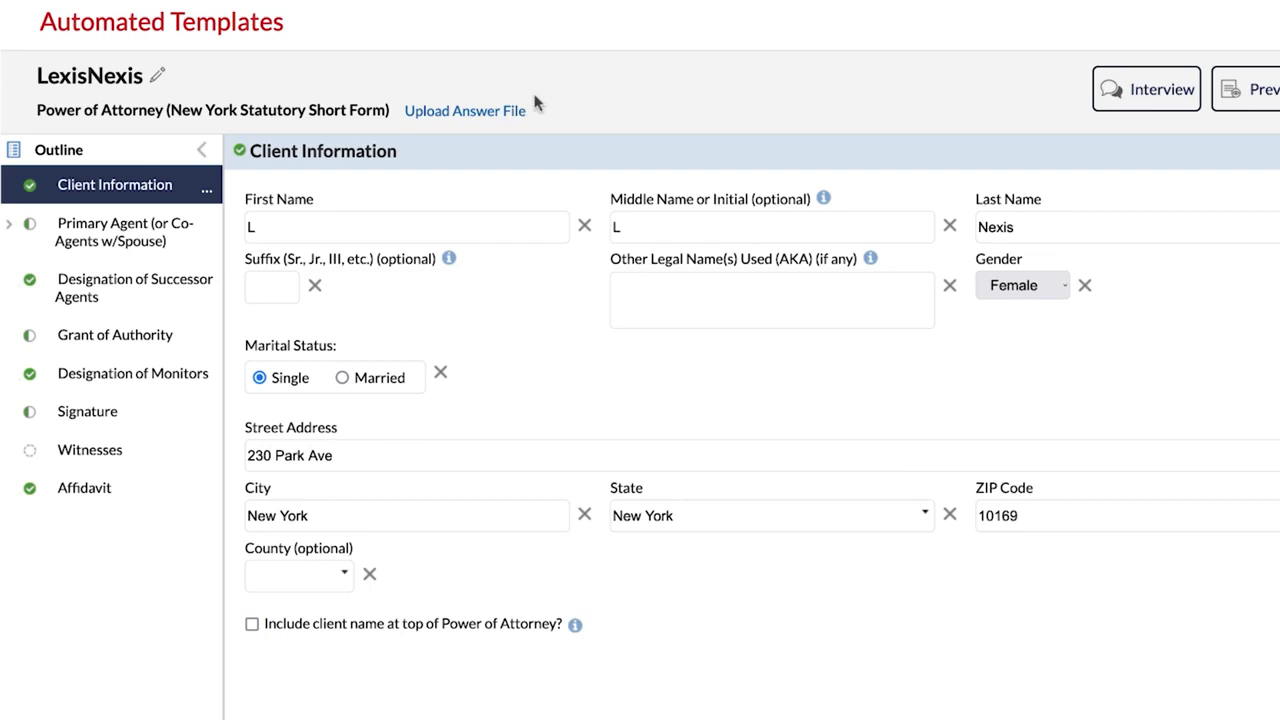
Step: Begin uploading the saved .lnanx answer file, then cancel the upload
{"action": "left_click", "coordinate": [464, 112]}
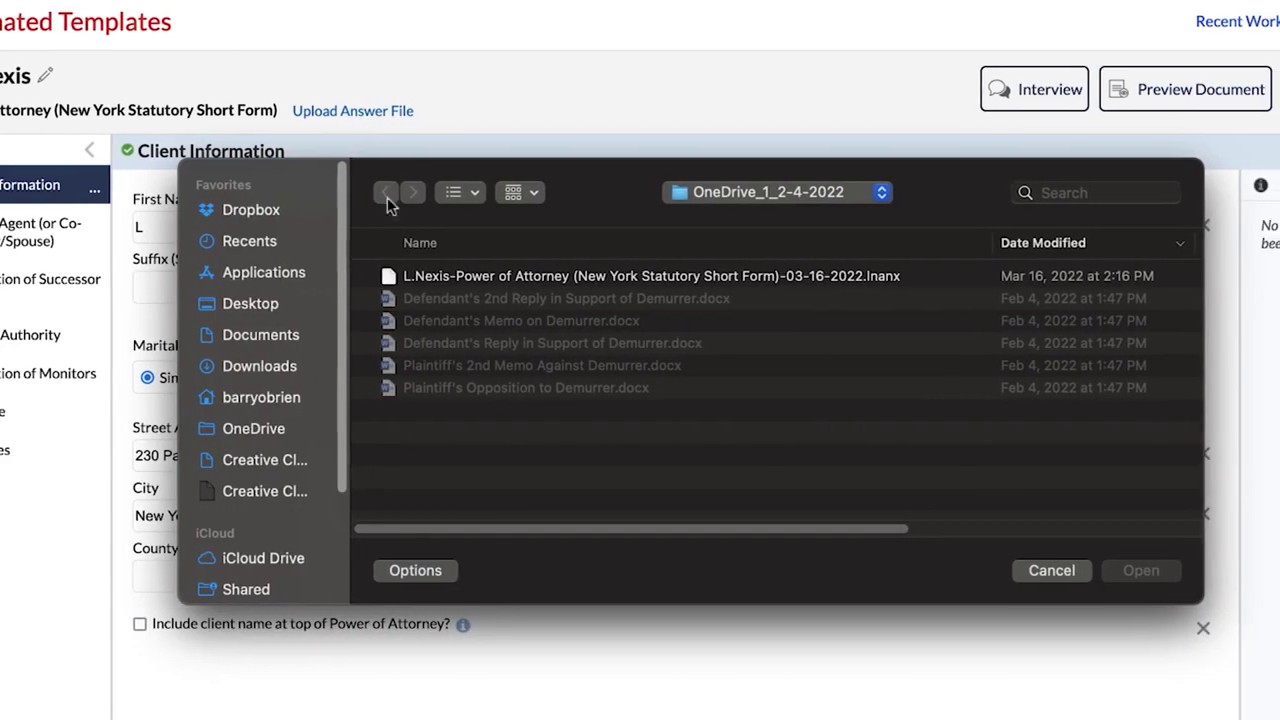
{"action": "left_click", "coordinate": [430, 284]}
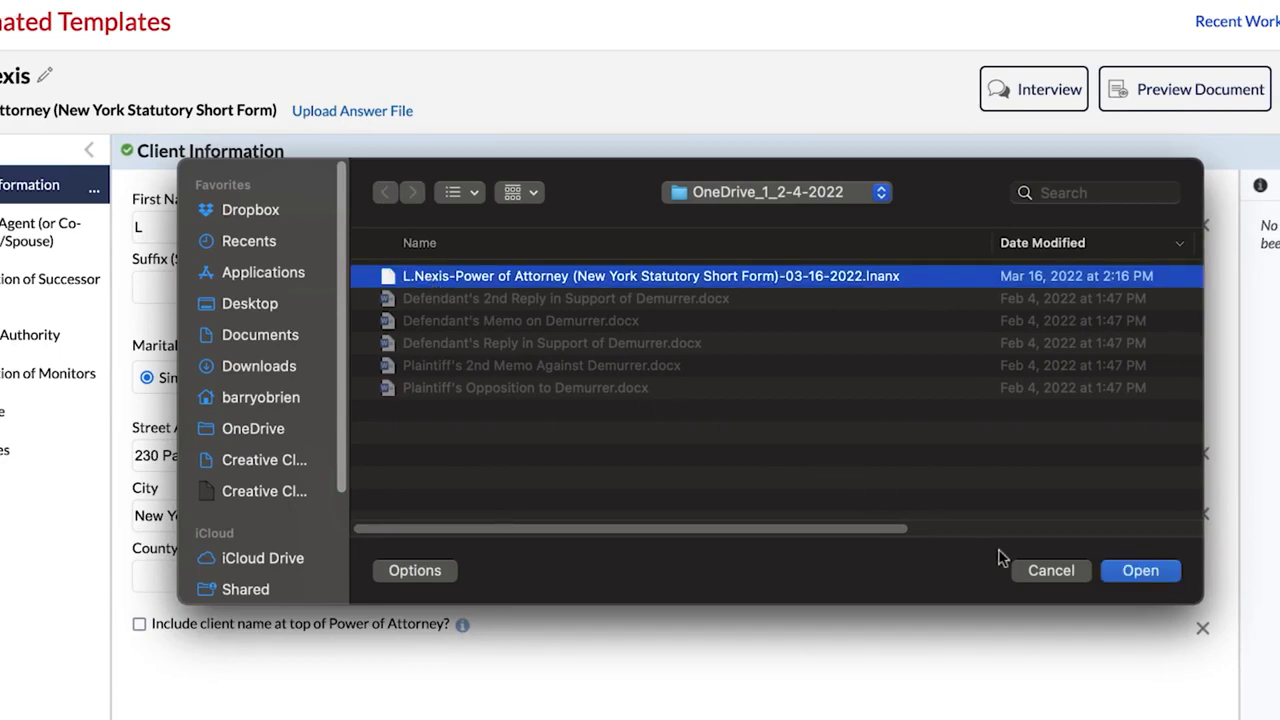
{"action": "left_click", "coordinate": [1058, 576]}
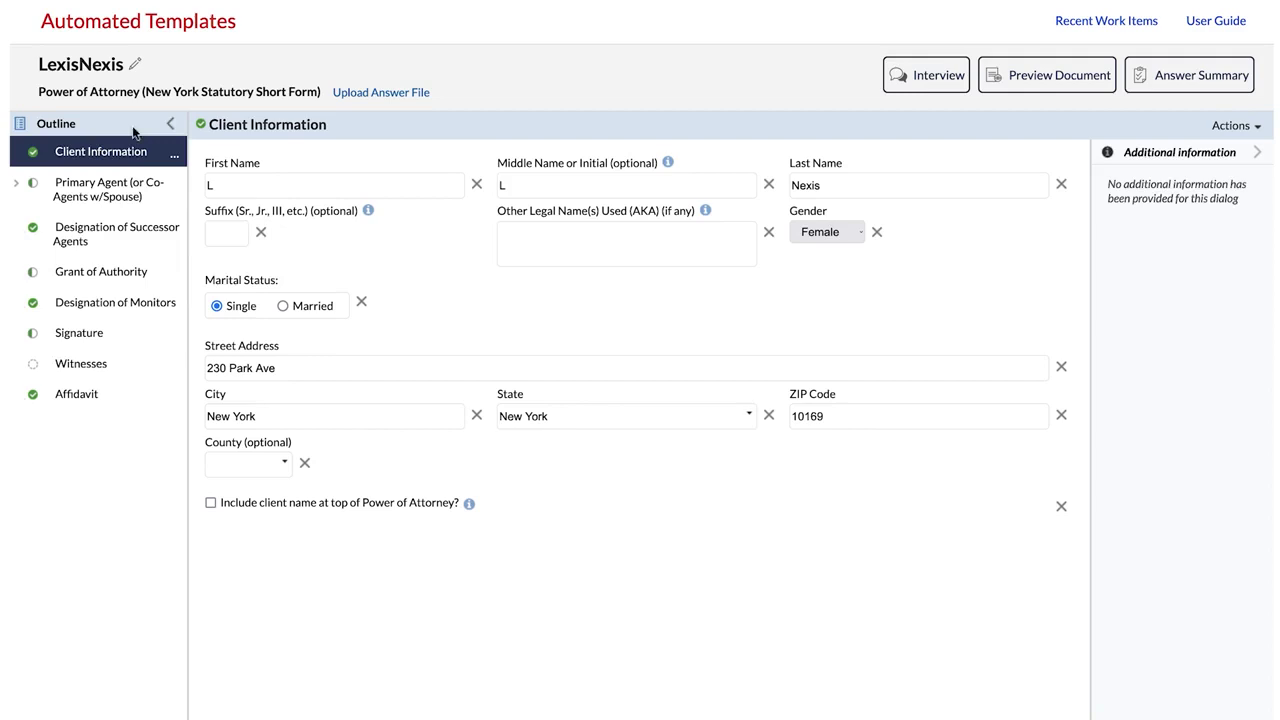
Step: Review Primary Agent and Designation of Successor Agents, then view Grant of Authority
{"action": "left_click", "coordinate": [107, 189]}
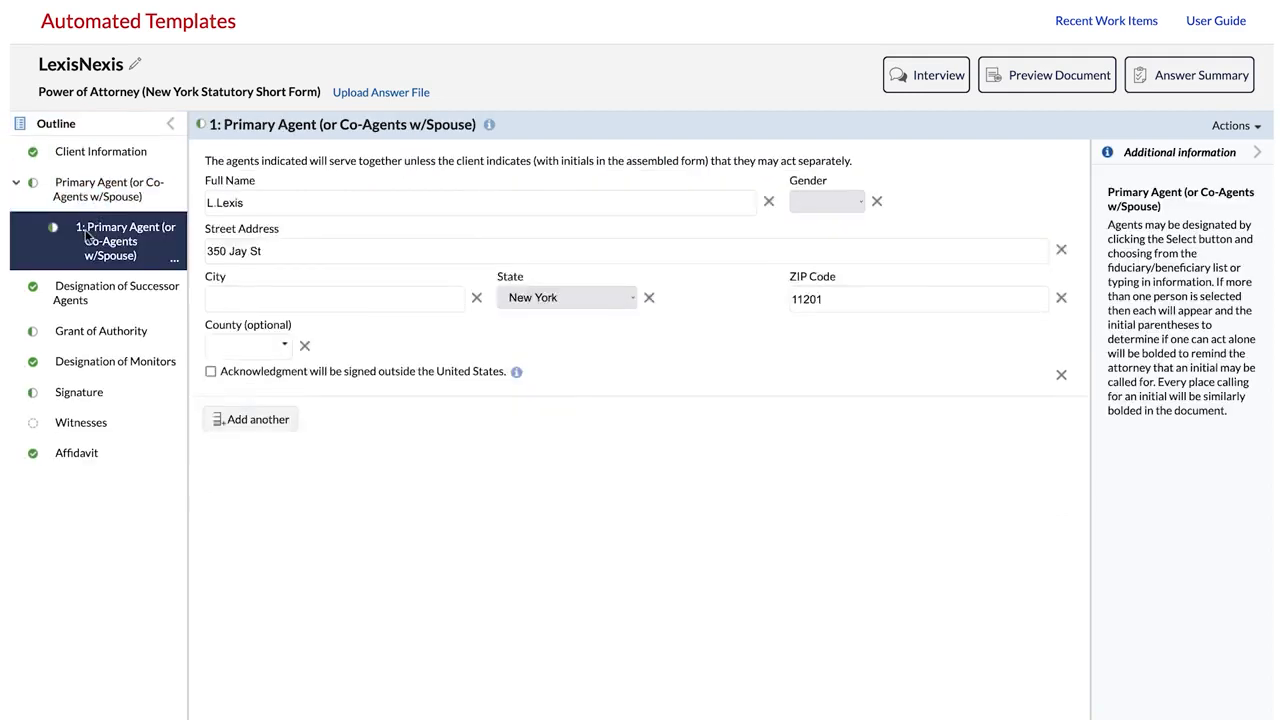
{"action": "left_click", "coordinate": [72, 302]}
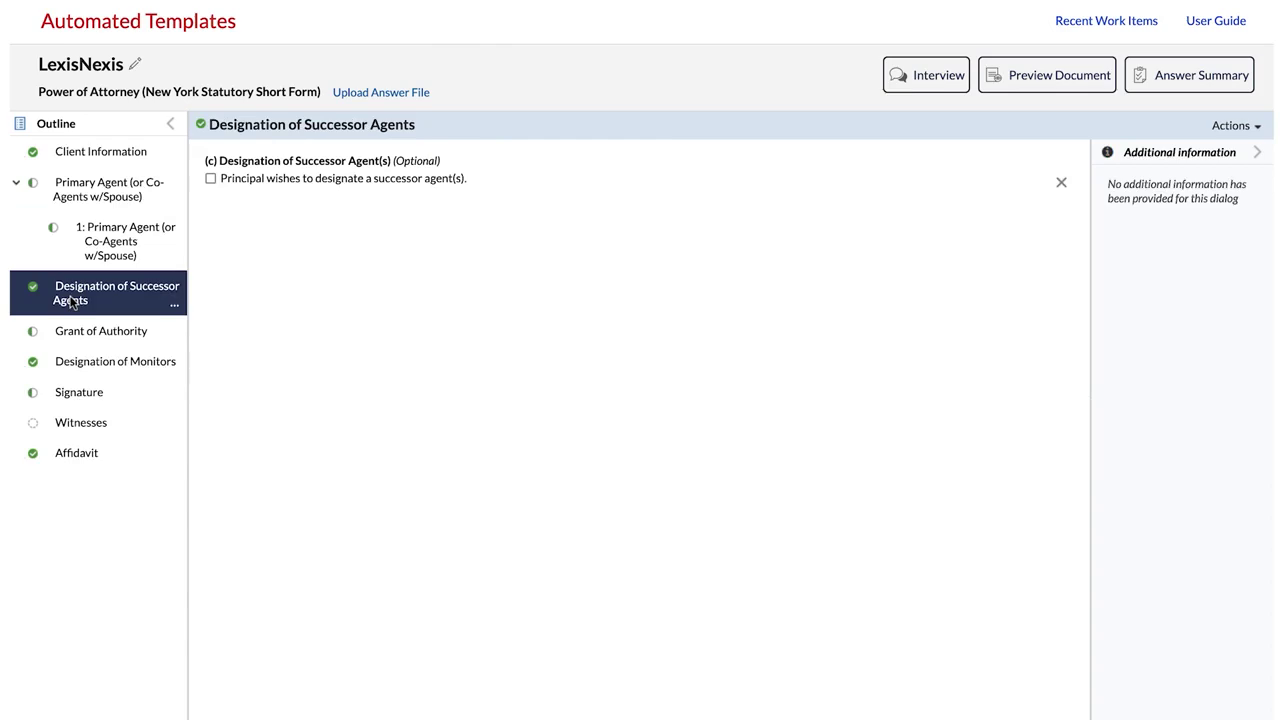
{"action": "left_click", "coordinate": [67, 338]}
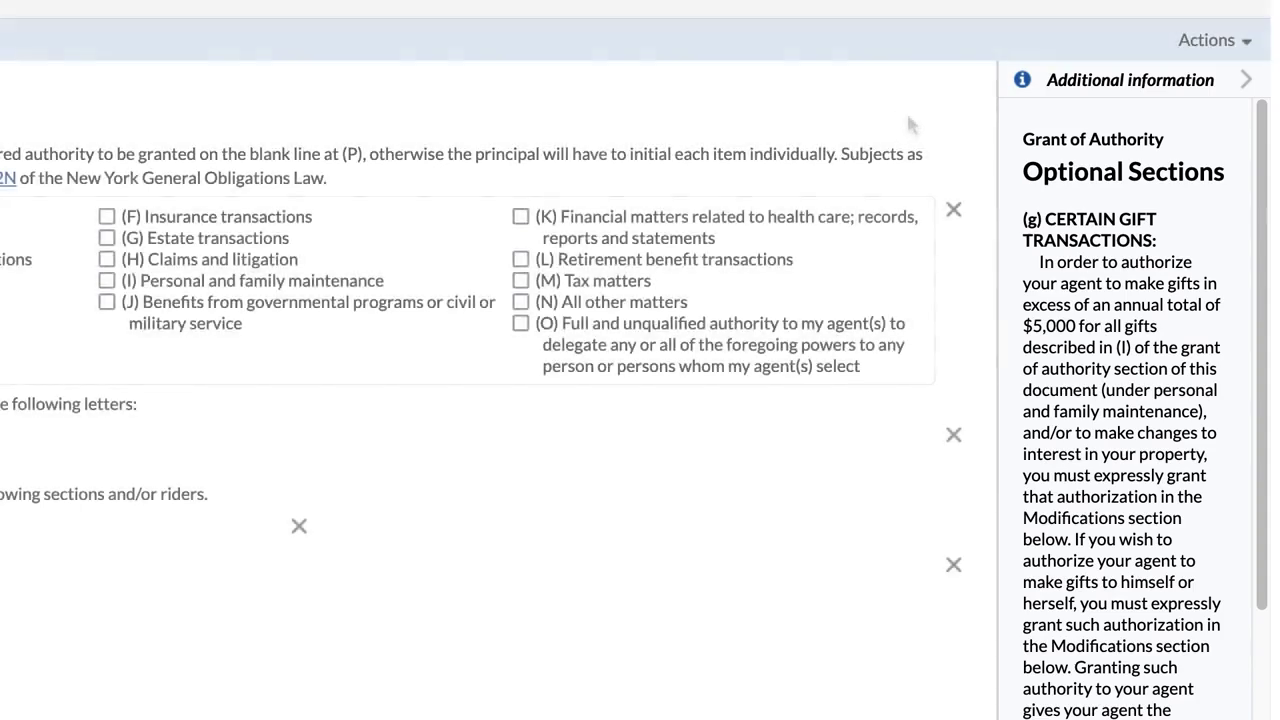
Step: Widen the additional-information panel and read the help on special requirements for non-citizens
{"action": "left_click_drag", "start_coordinate": [1000, 156], "coordinate": [945, 153]}
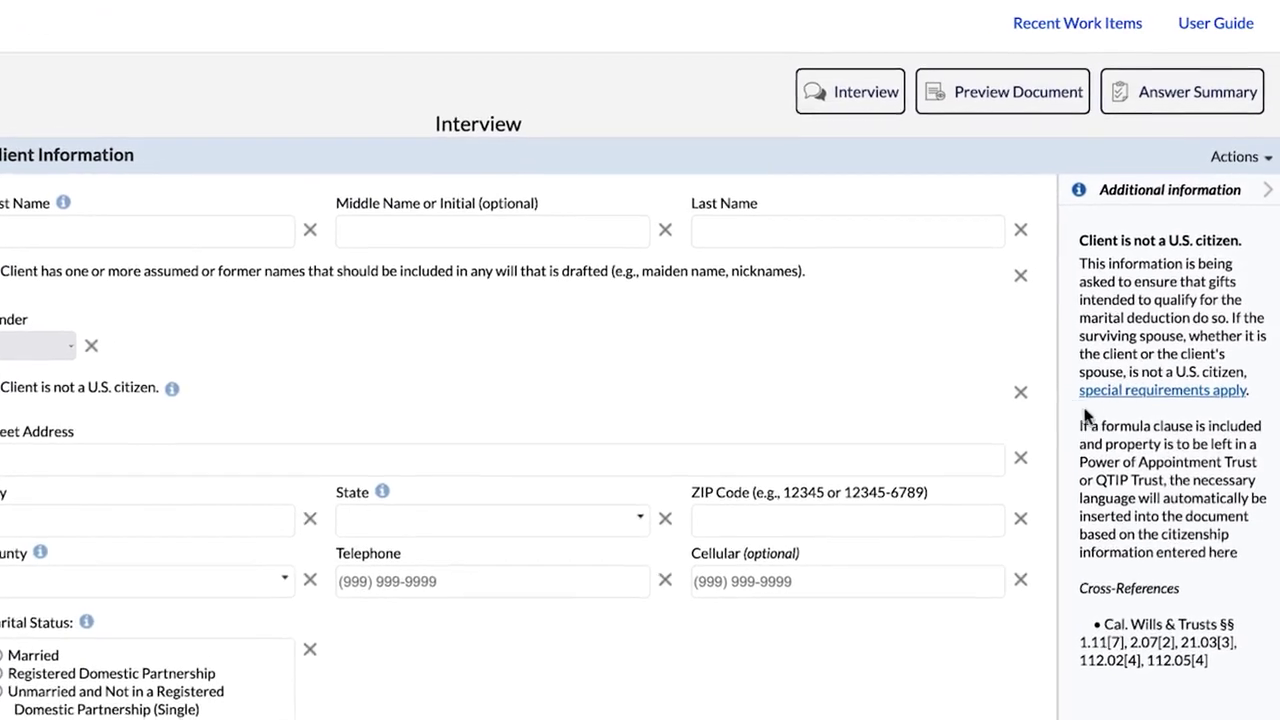
{"action": "left_click", "coordinate": [1140, 358]}
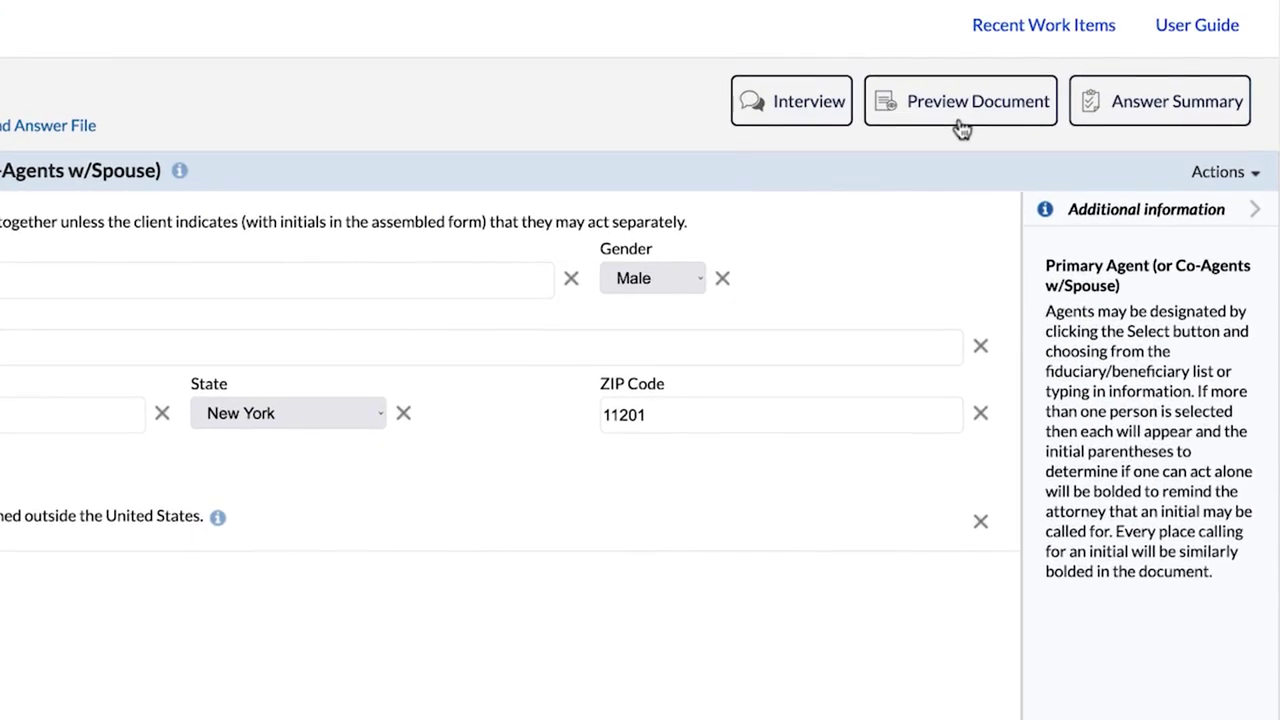
{"action": "left_click", "coordinate": [958, 116]}
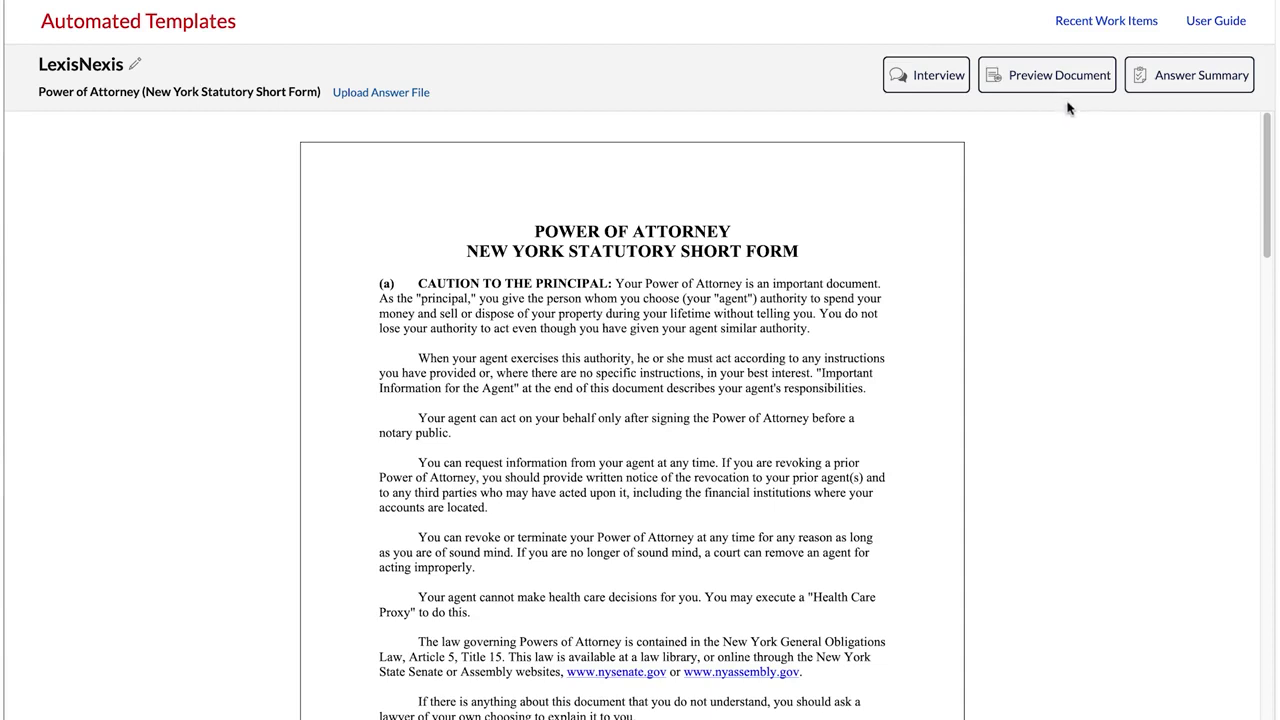
{"action": "left_click", "coordinate": [1166, 95]}
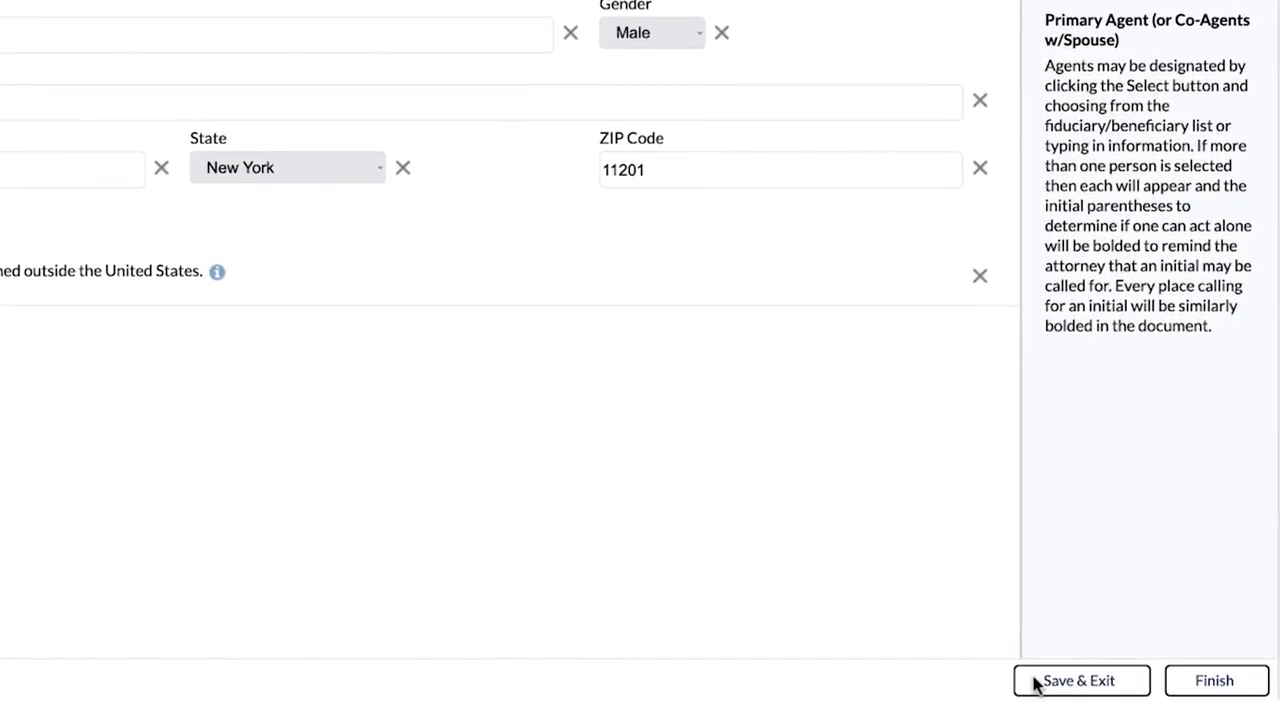
Step: Save the LexisNexis work item and exit its interview
{"action": "left_click", "coordinate": [1036, 683]}
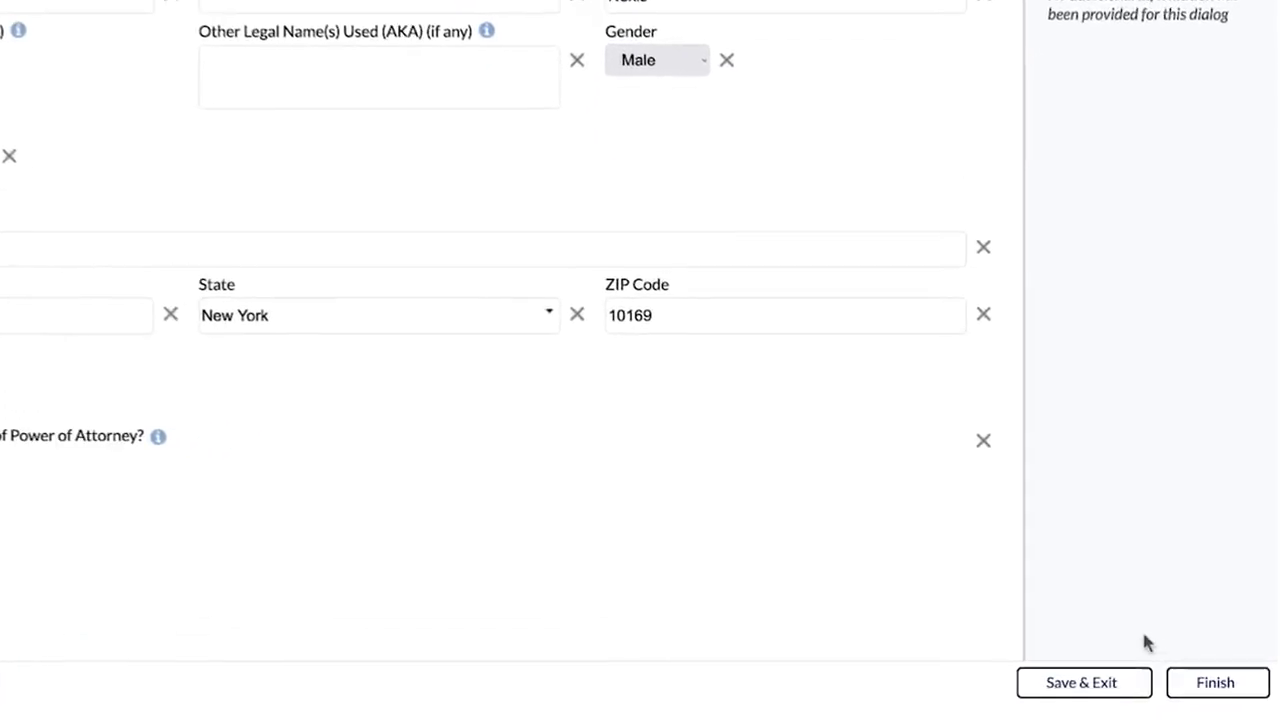
Step: Finish the A. Template work item to reach its details page with document and answer file
{"action": "left_click", "coordinate": [1212, 684]}
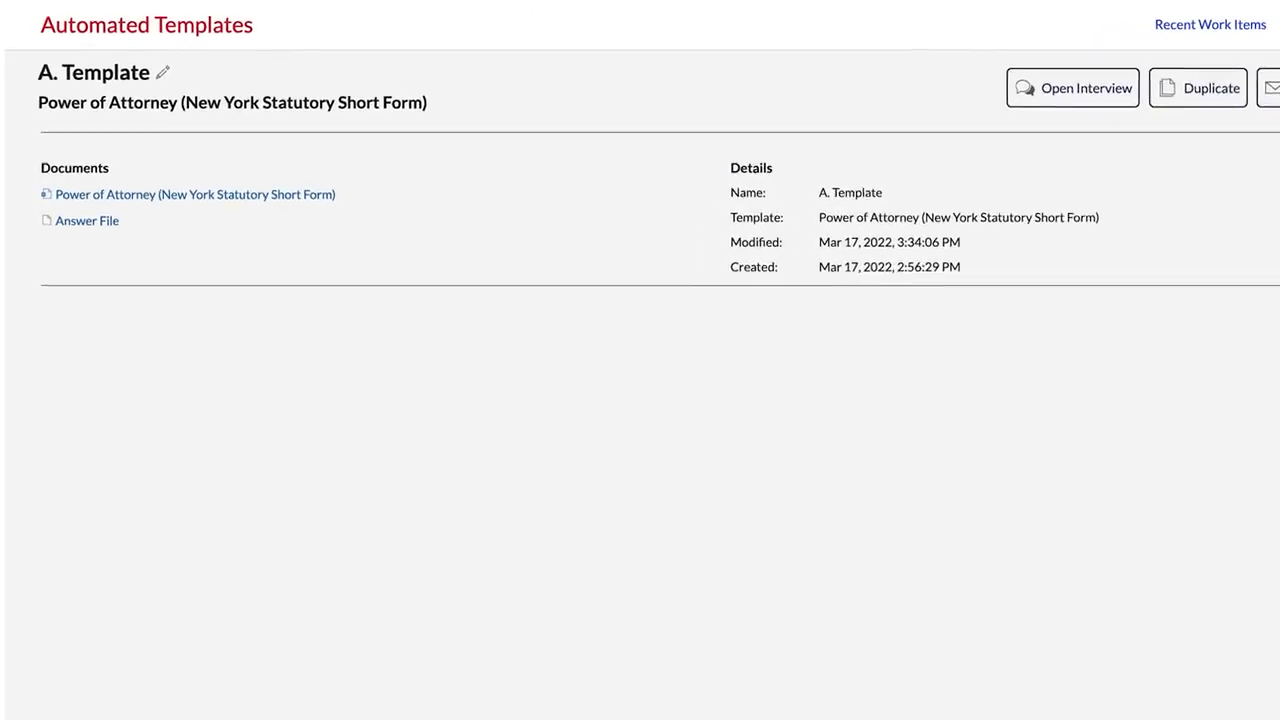